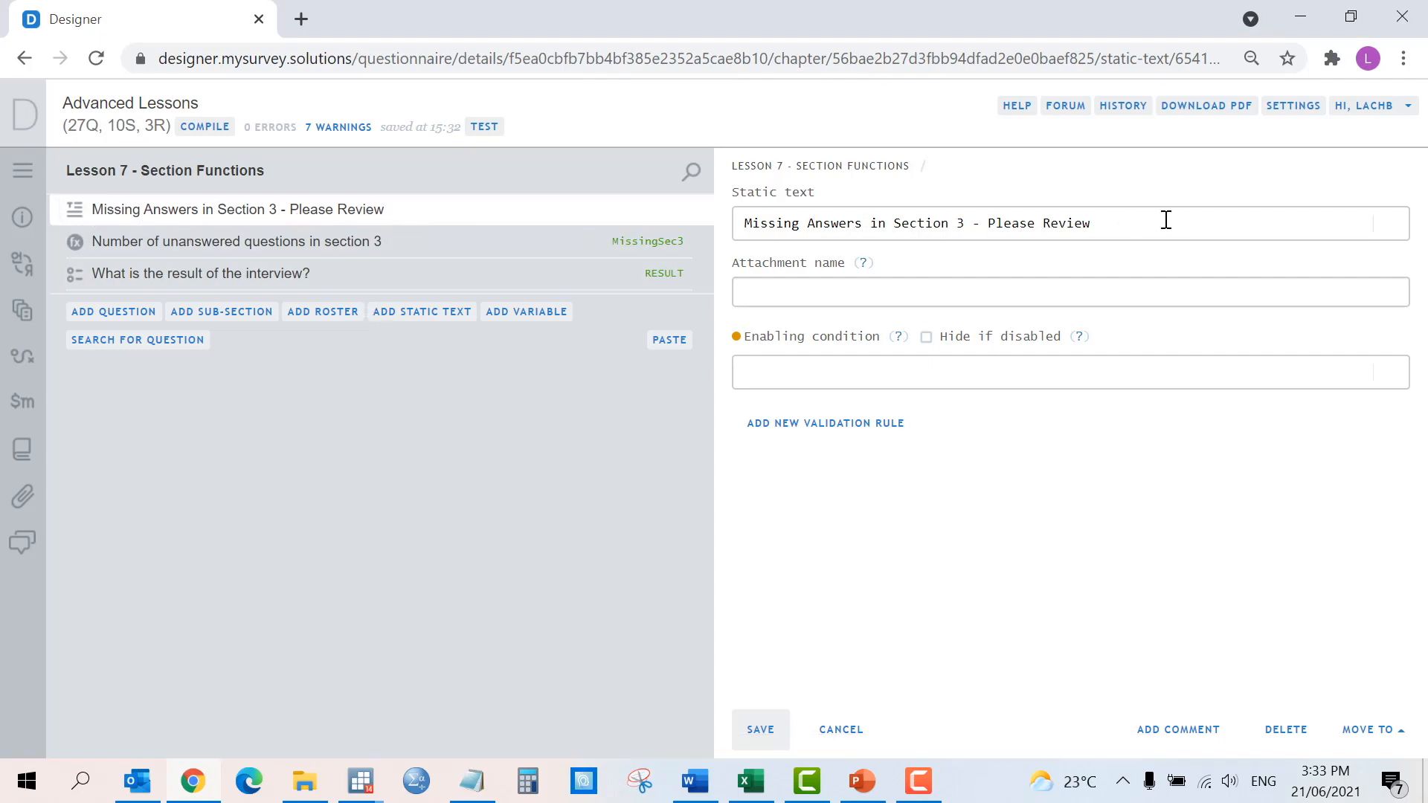
Step: Give the "Lesson 3 - Dates" section the variable name Sec3 and save the section
click(753, 224)
click(455, 493)
click(19, 173)
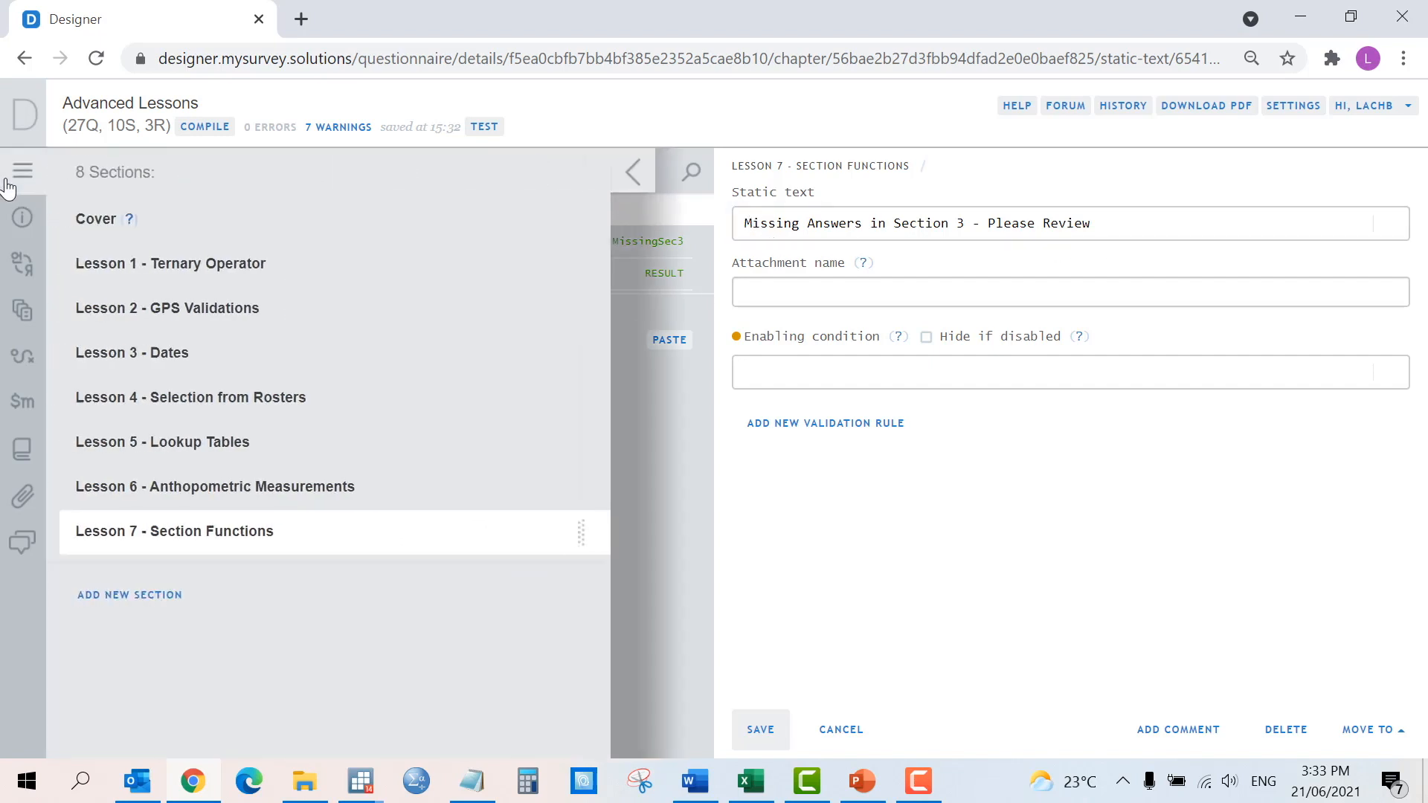
click(140, 354)
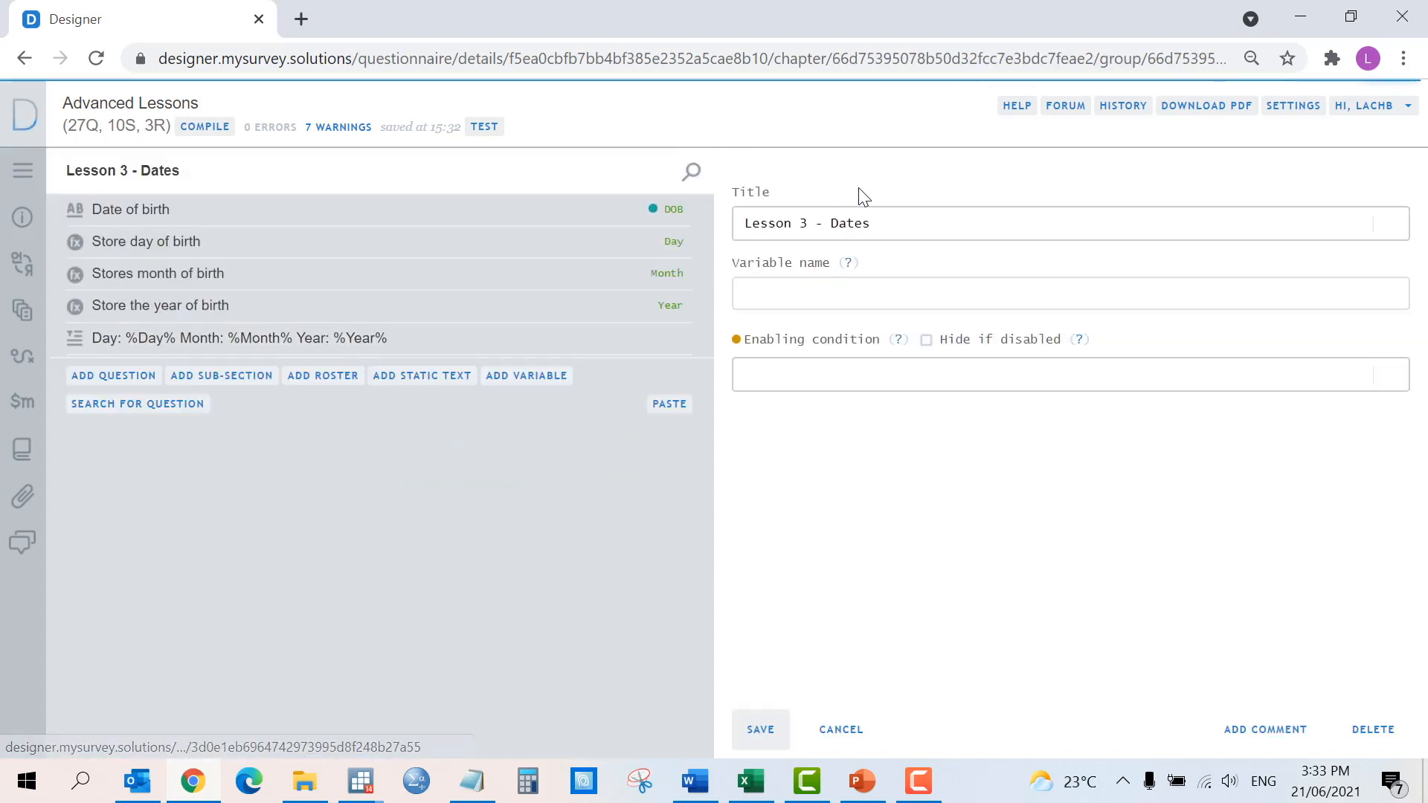
click(756, 295)
text(Sec)
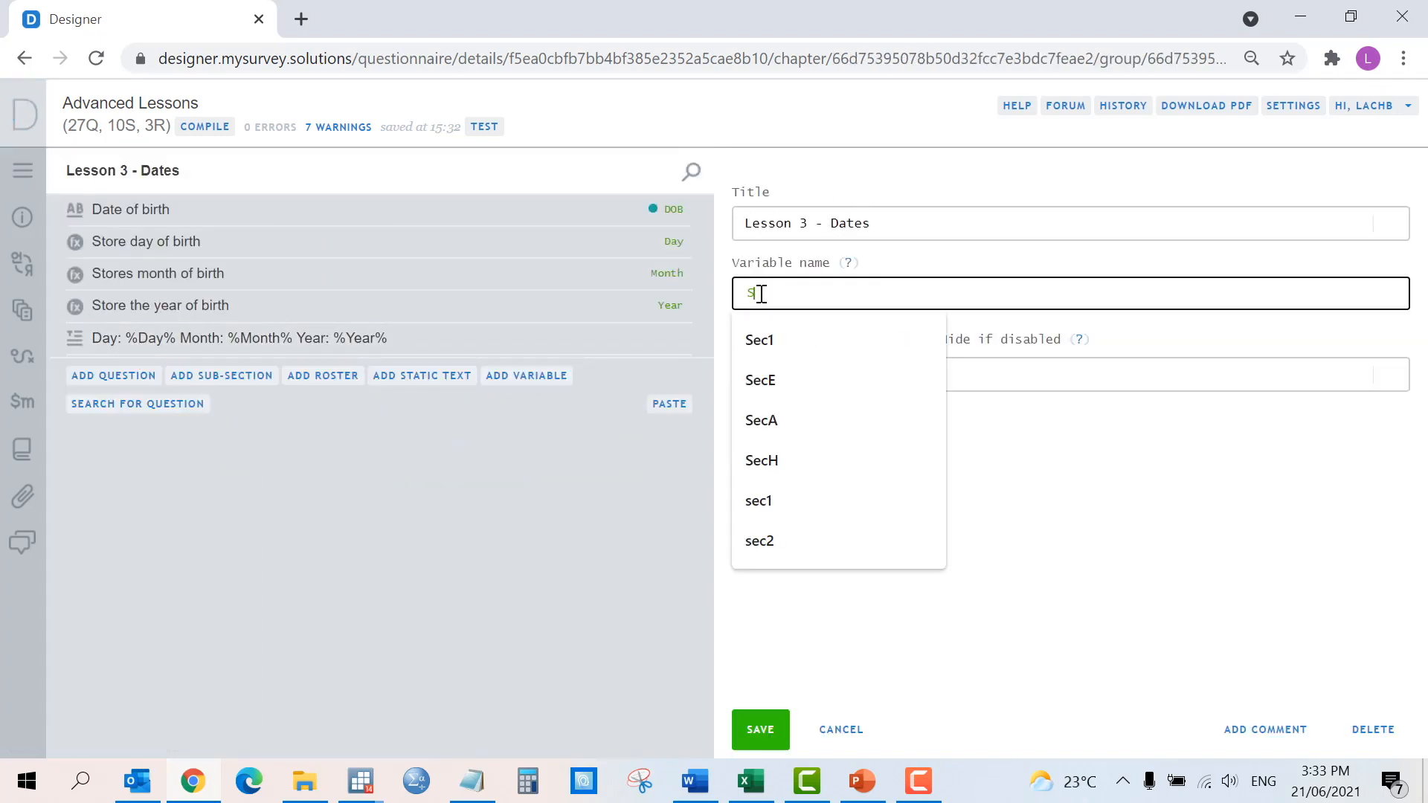
text(3)
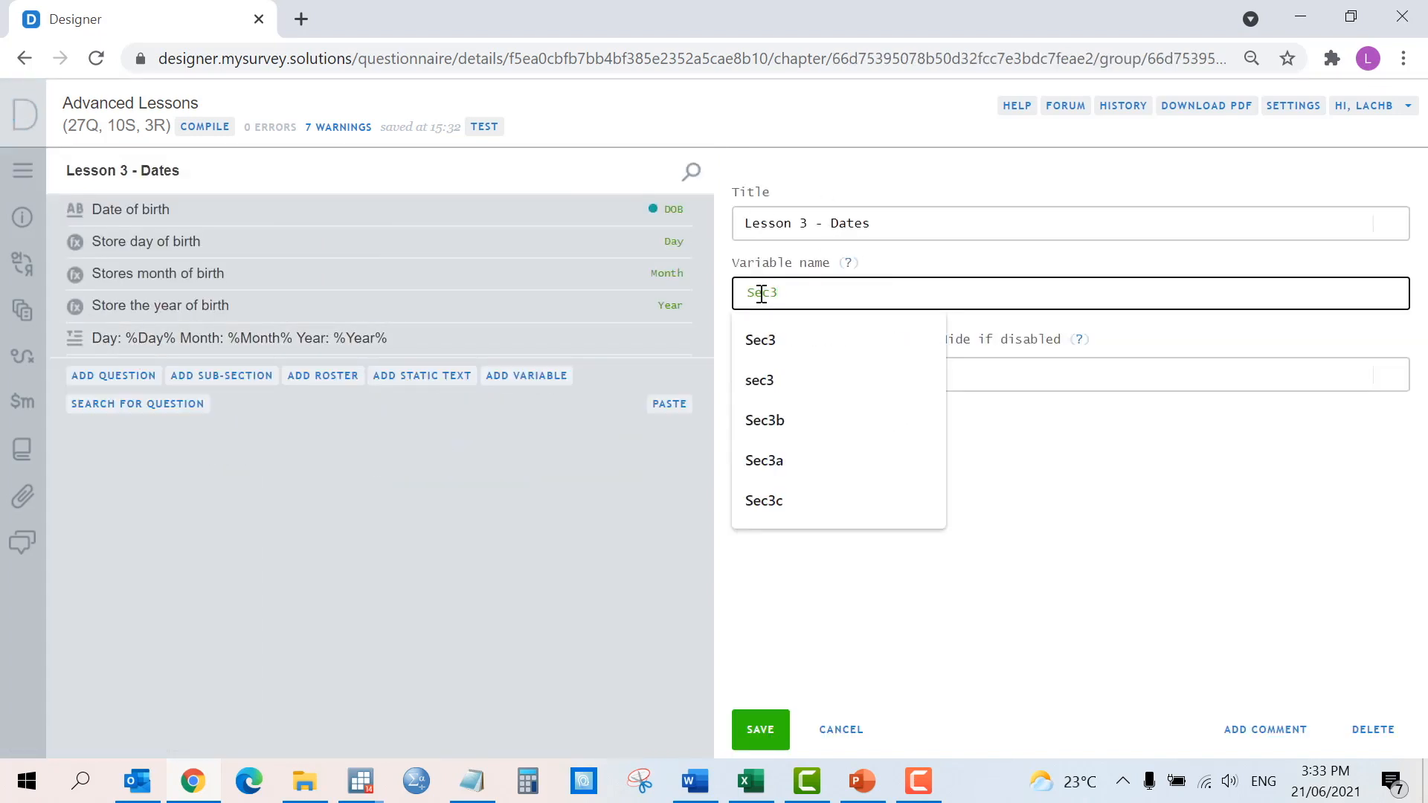
click(763, 732)
Step: Set the enabling condition of Lesson 7's "Missing Answers in Section 3" static text to !IsSectionAnswered(Sec3) and save it
click(20, 176)
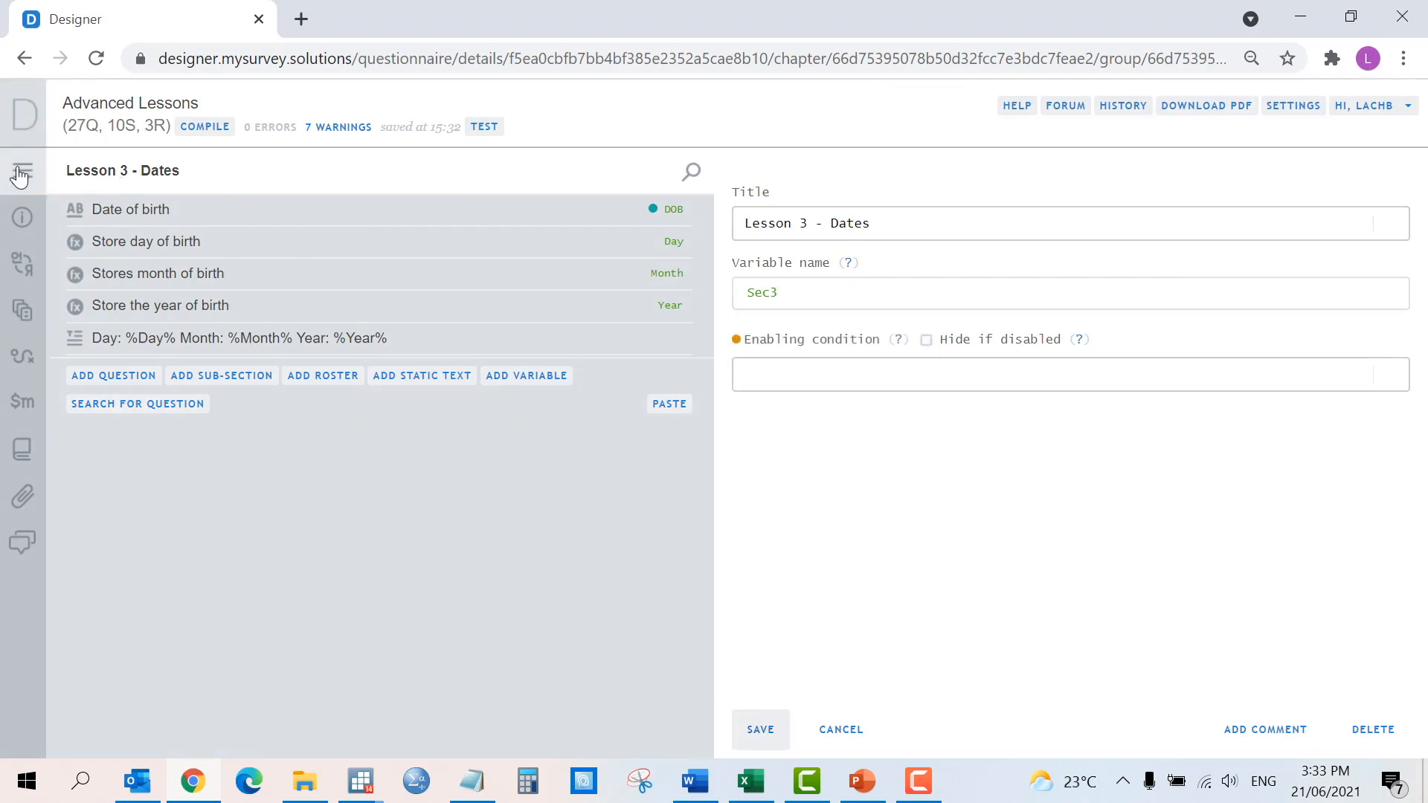
click(171, 532)
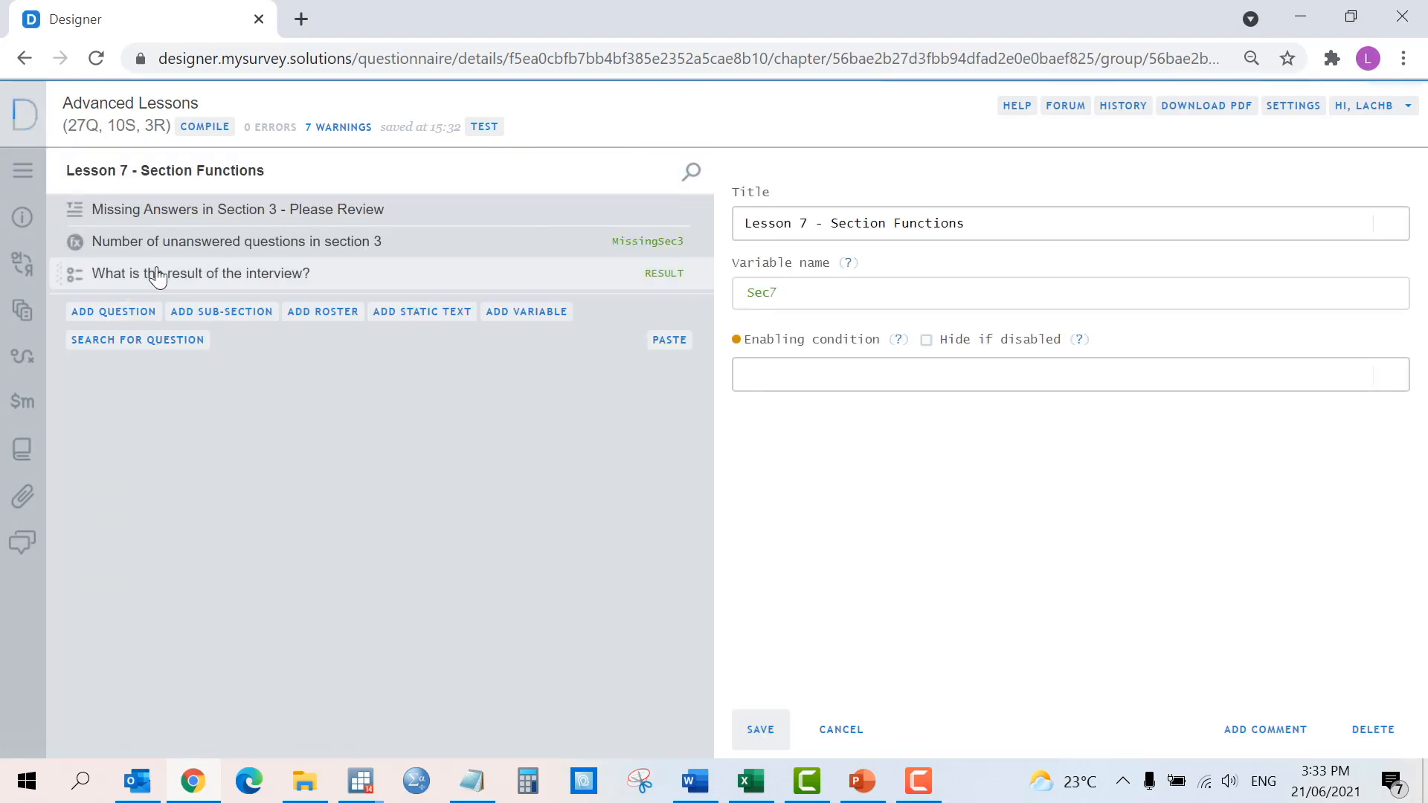
click(216, 209)
click(787, 370)
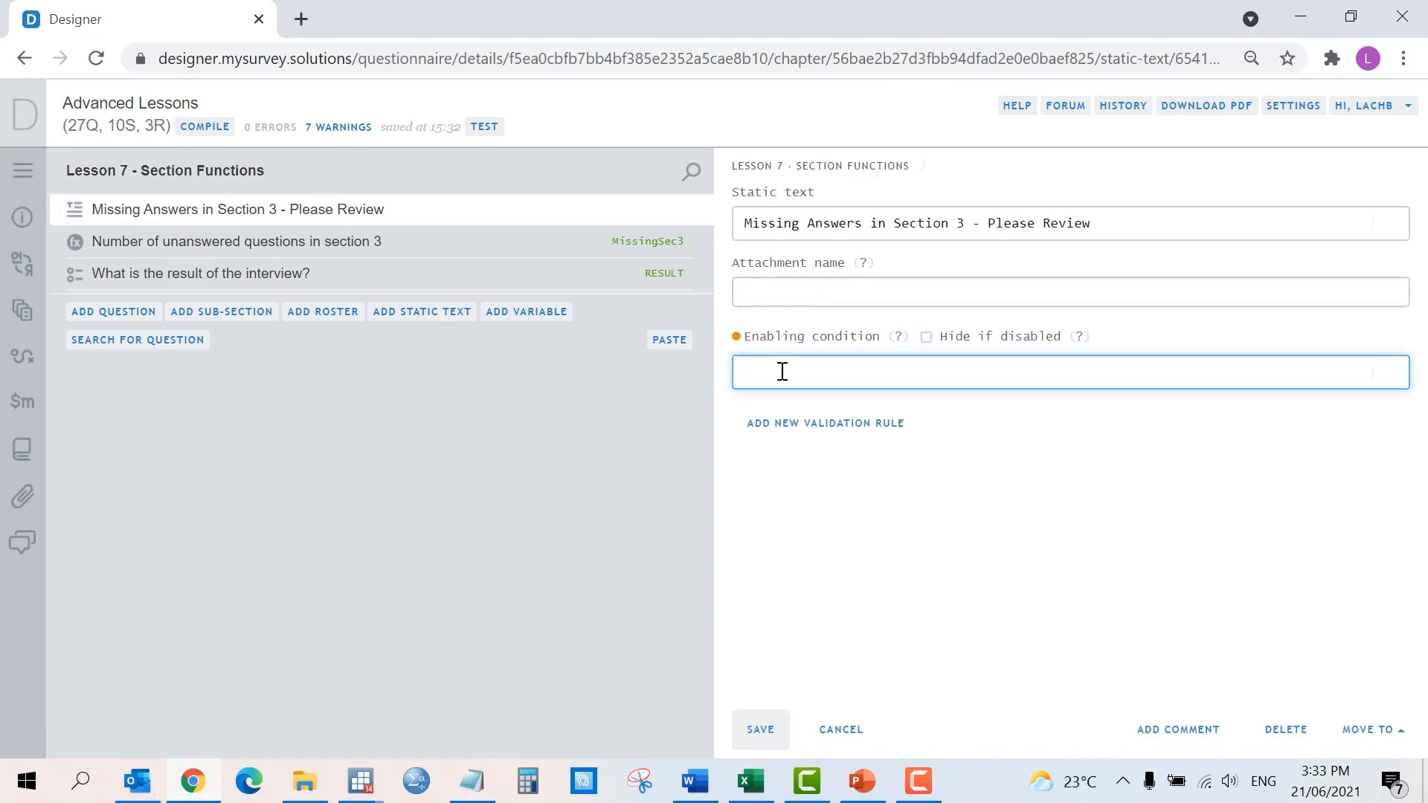
text(!)
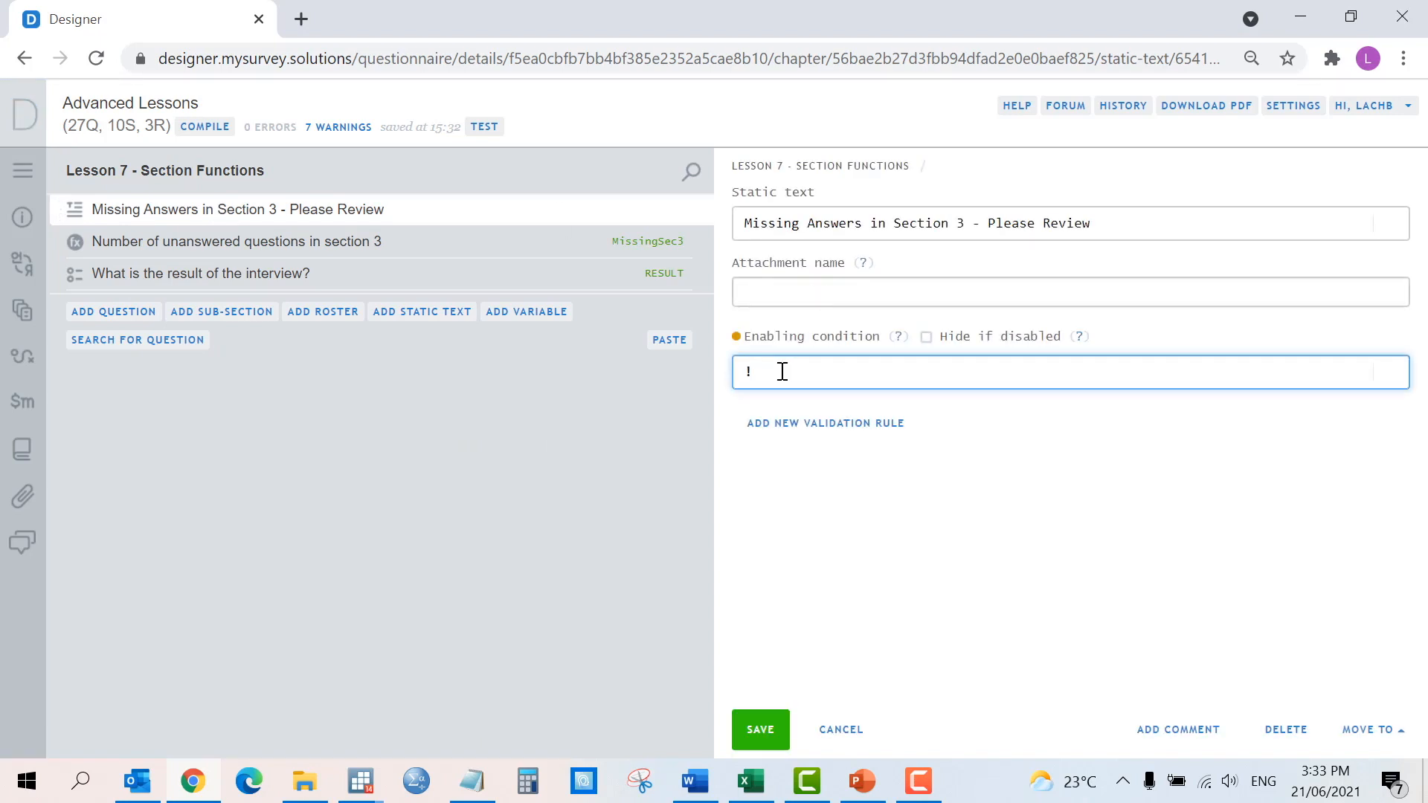
text(IsSec)
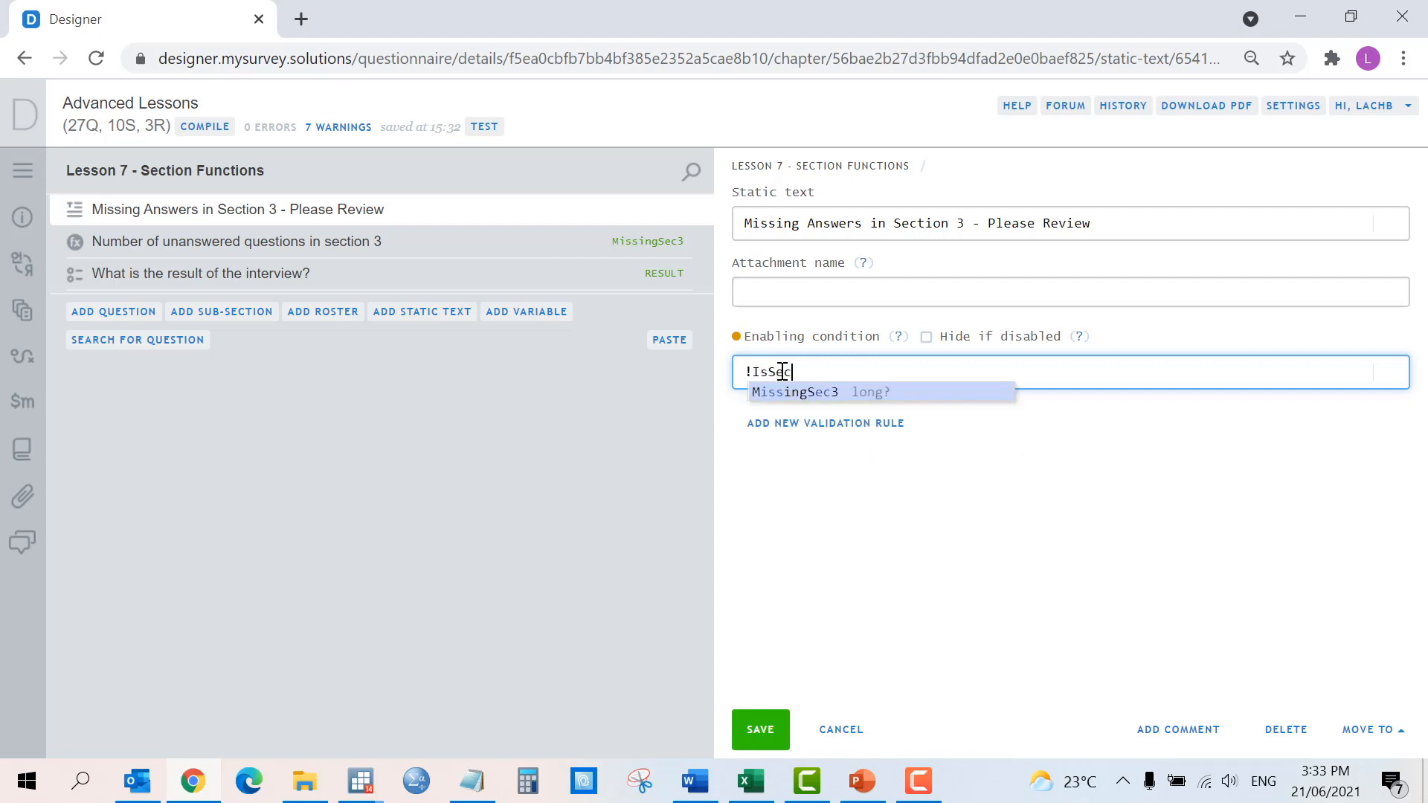
text(tionAnswered)
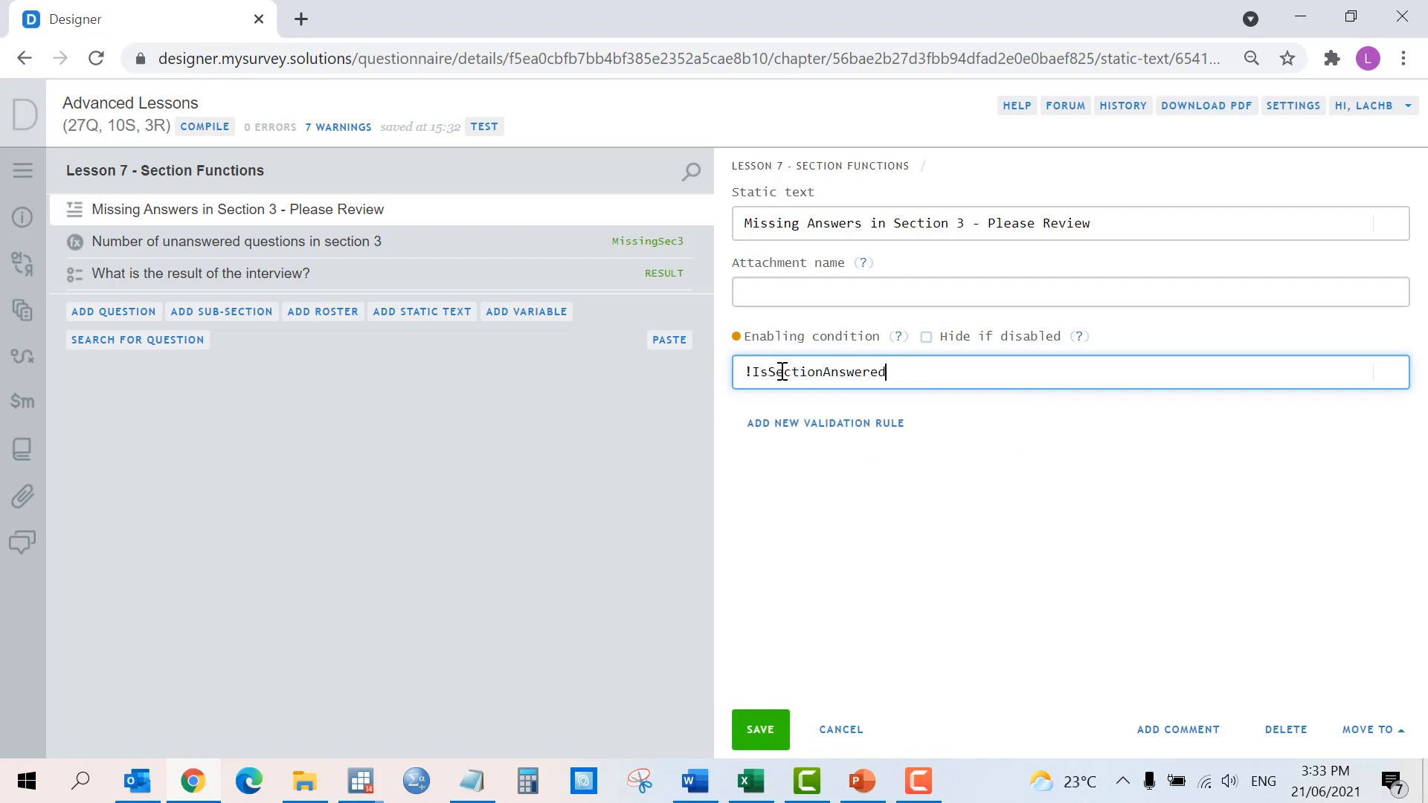
text((Sec3)
drag(746, 370, 892, 392)
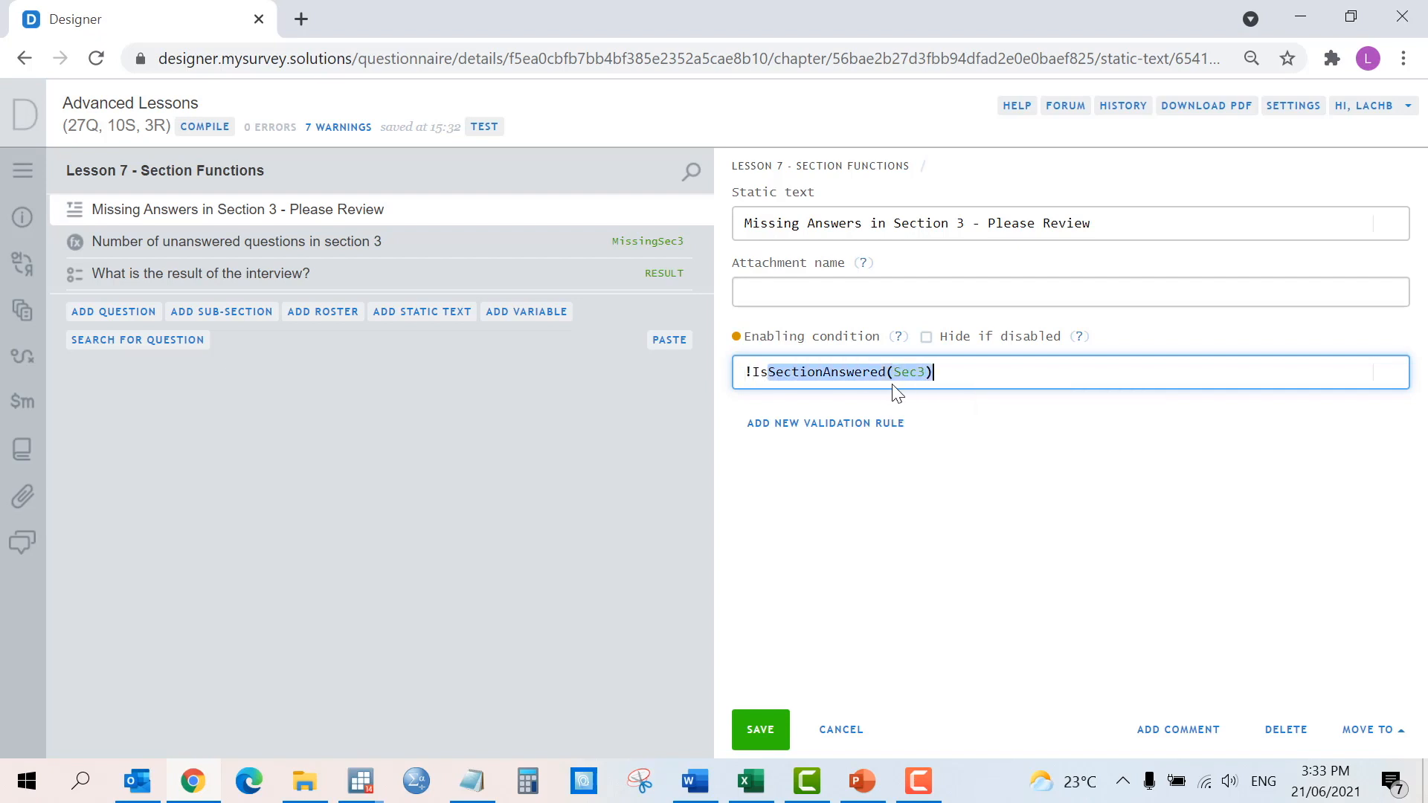
click(879, 374)
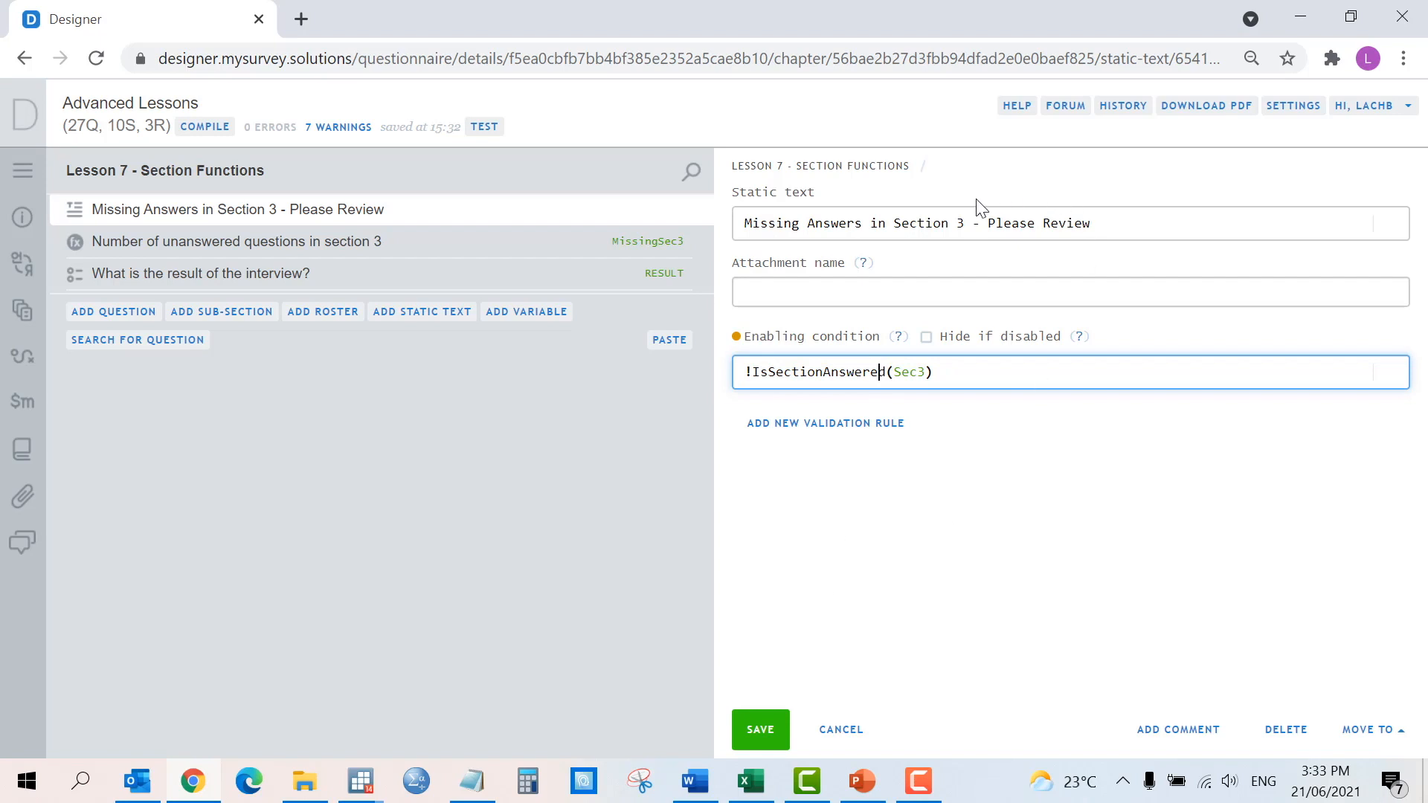
click(759, 743)
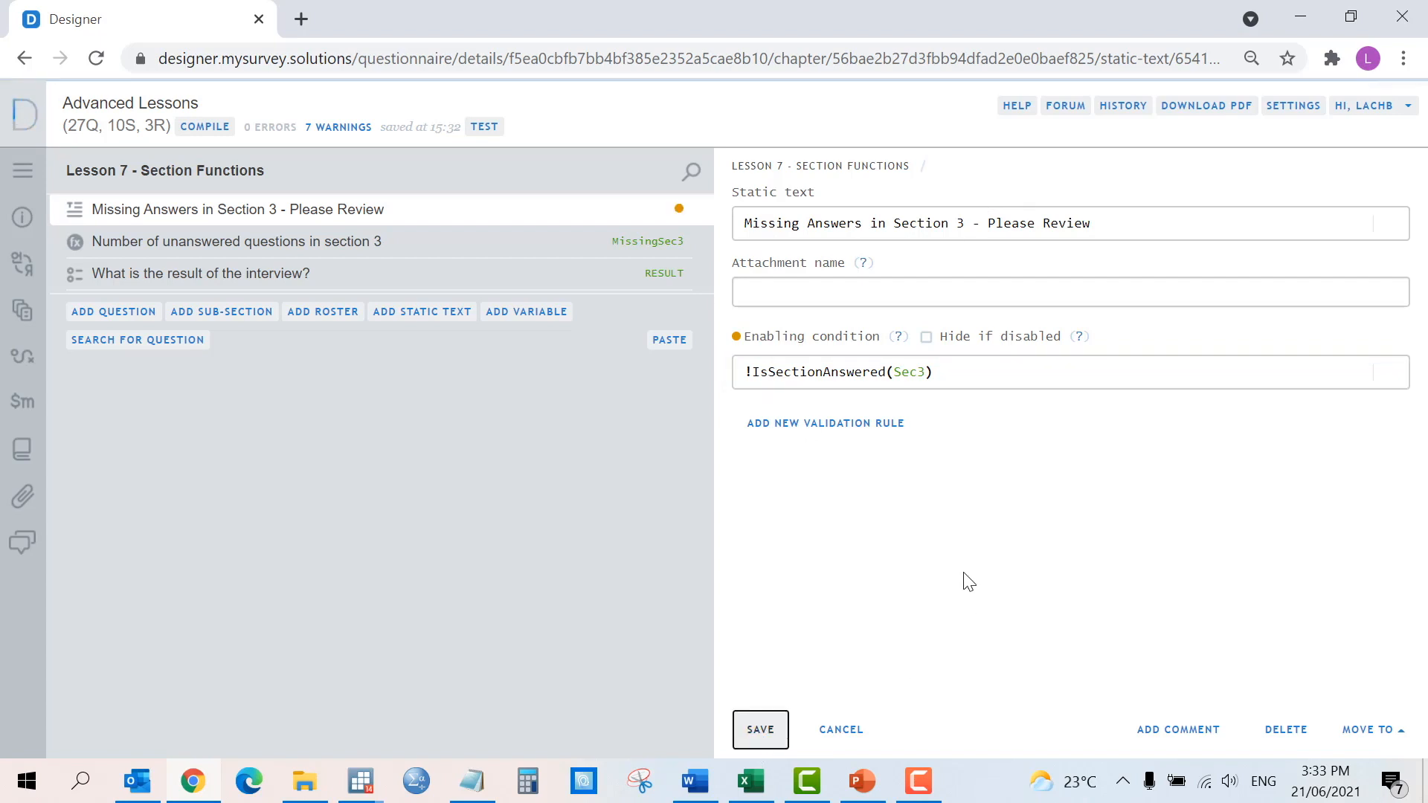
Step: Copy IsSectionAnswered(Sec3), without the negation, into the enabling condition of the "Lesson 4 - Selection from Rosters" section and save
drag(752, 372, 940, 378)
key(ctrl+c)
click(871, 553)
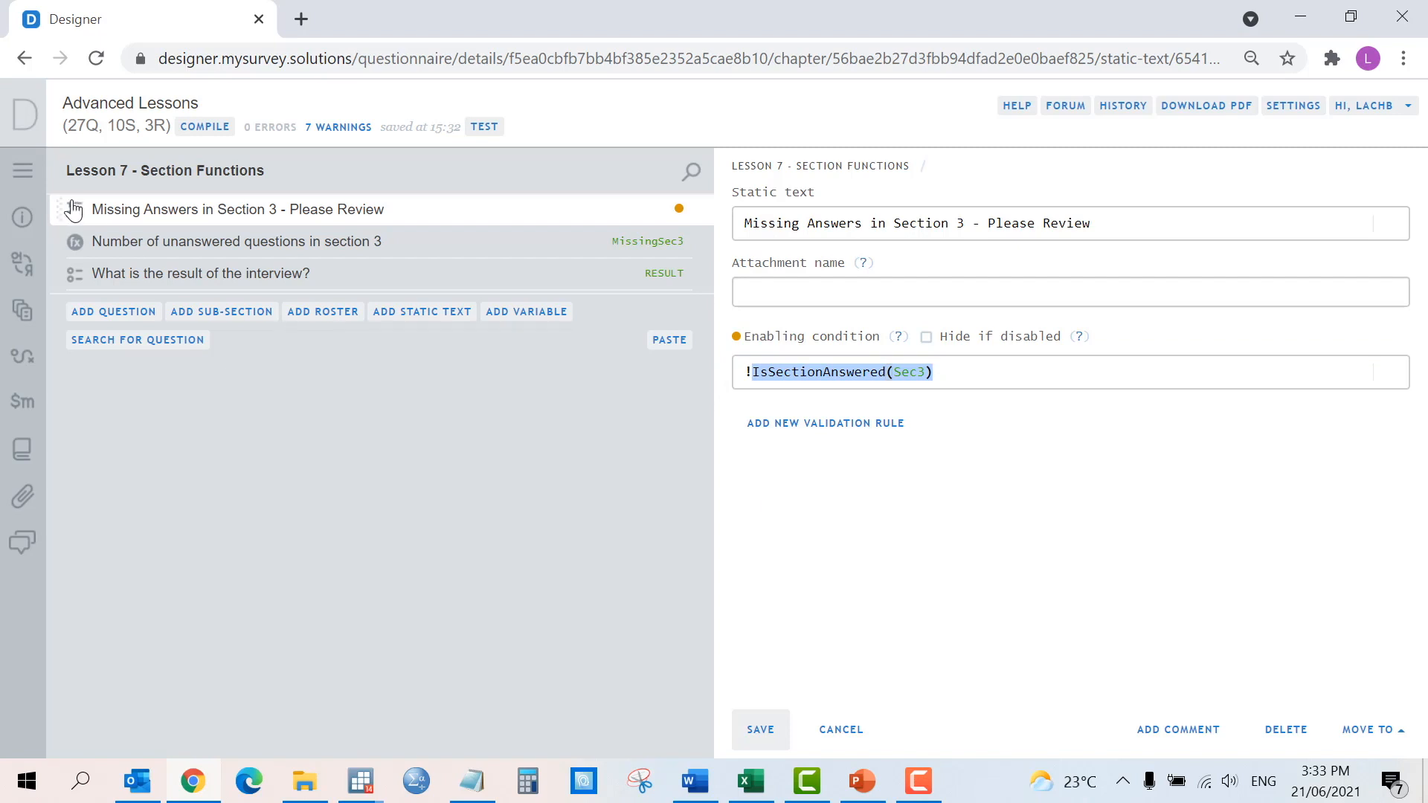
click(21, 185)
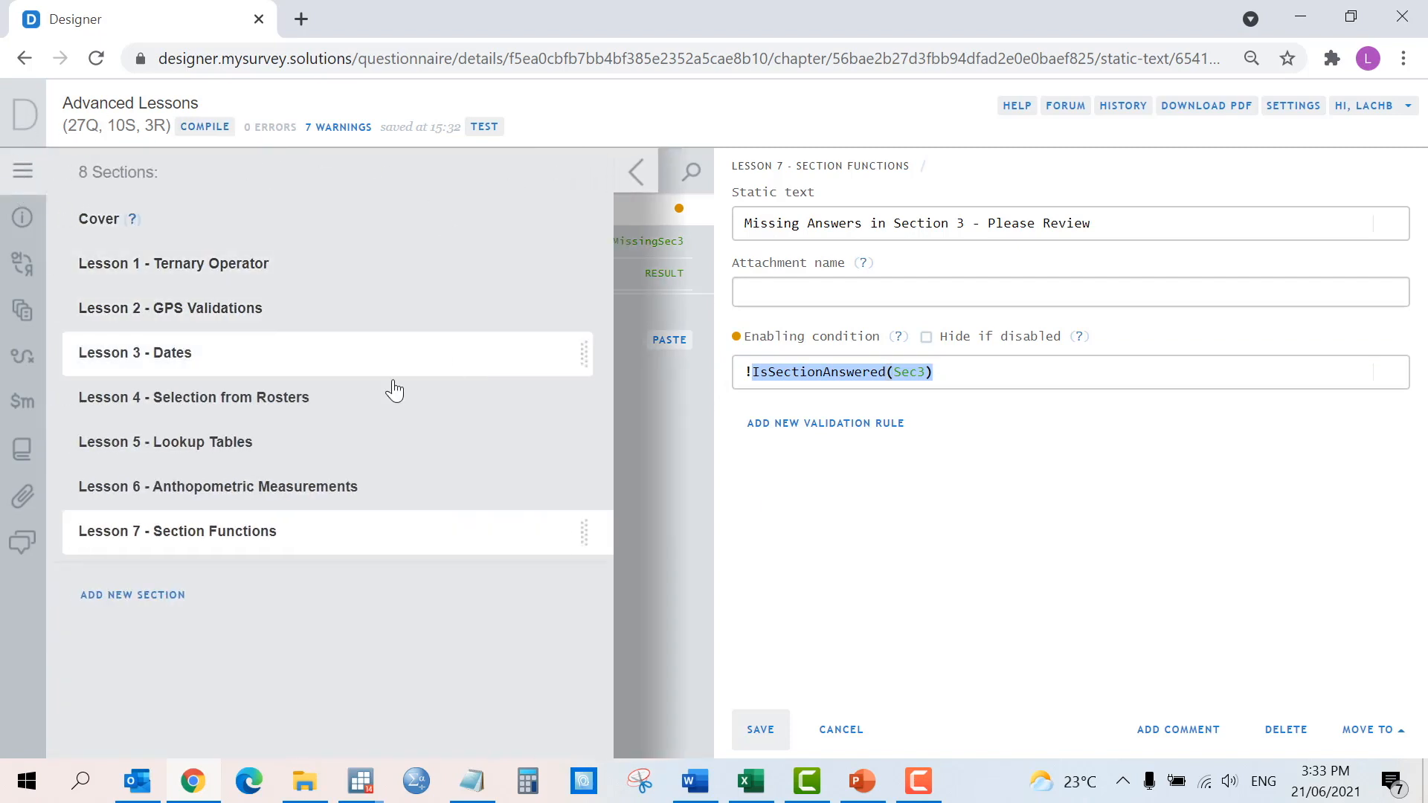
click(196, 406)
click(762, 373)
key(ctrl+v)
click(791, 484)
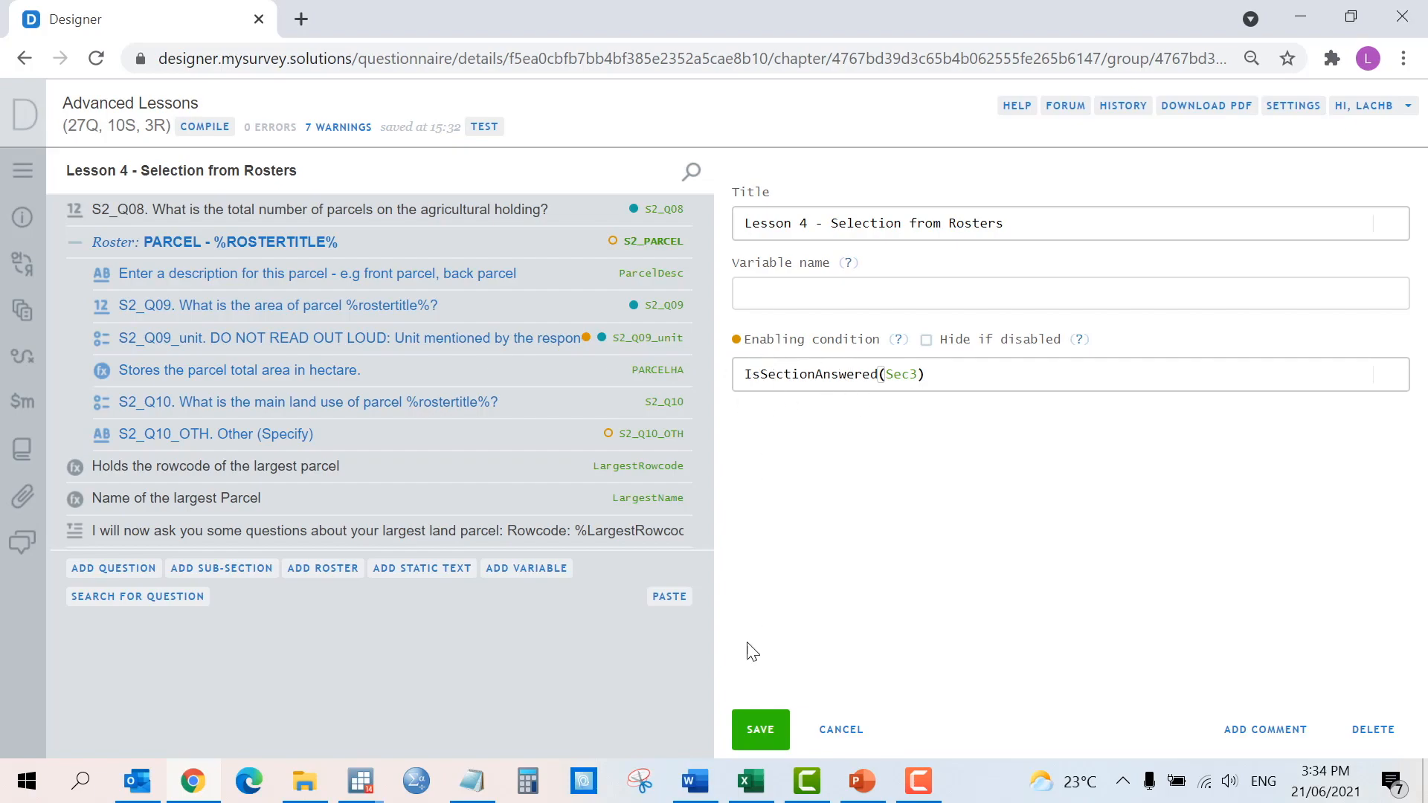
click(750, 732)
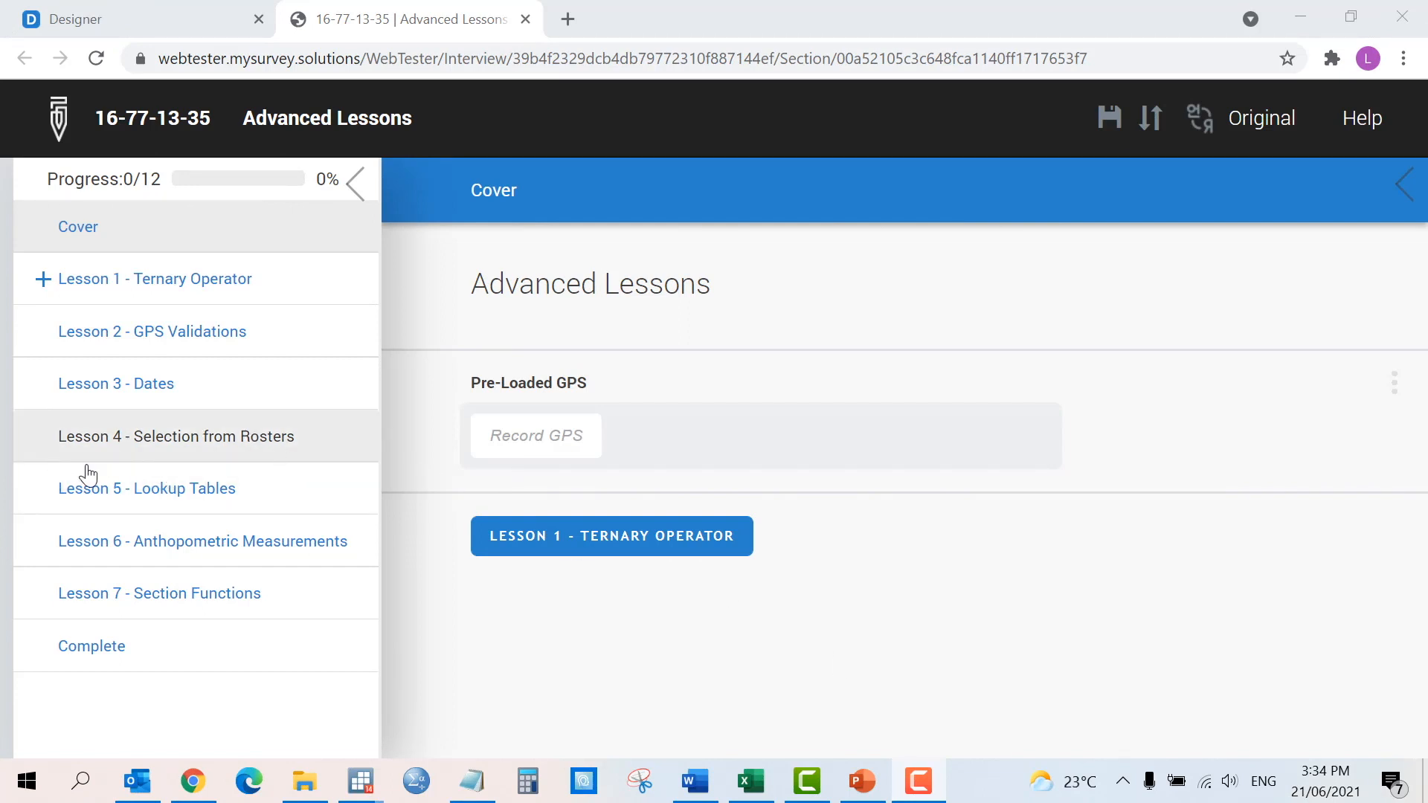
Step: In the web tester interview, open "Lesson 7 - Section Functions" and check the missing-answers static text
click(249, 594)
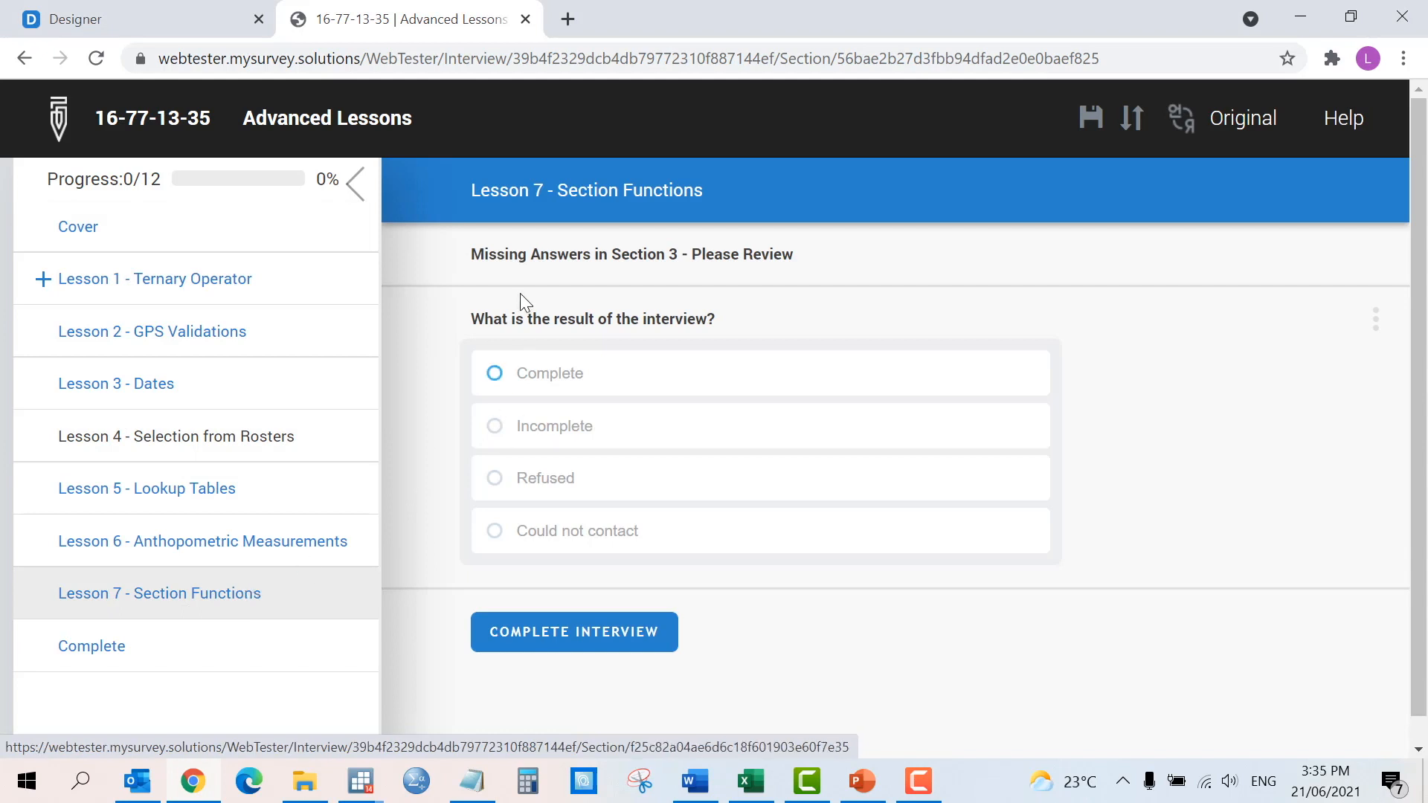
drag(484, 254, 676, 257)
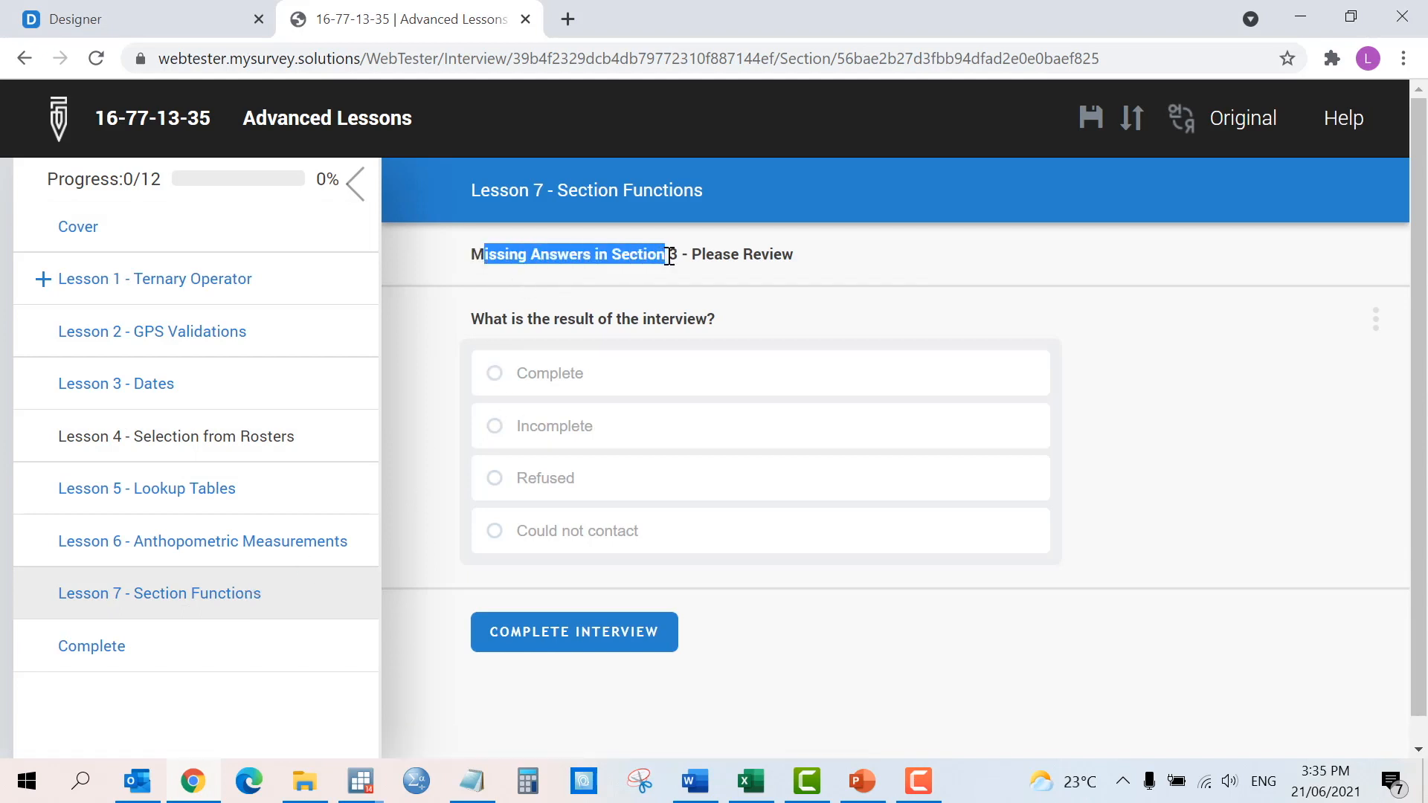
click(831, 276)
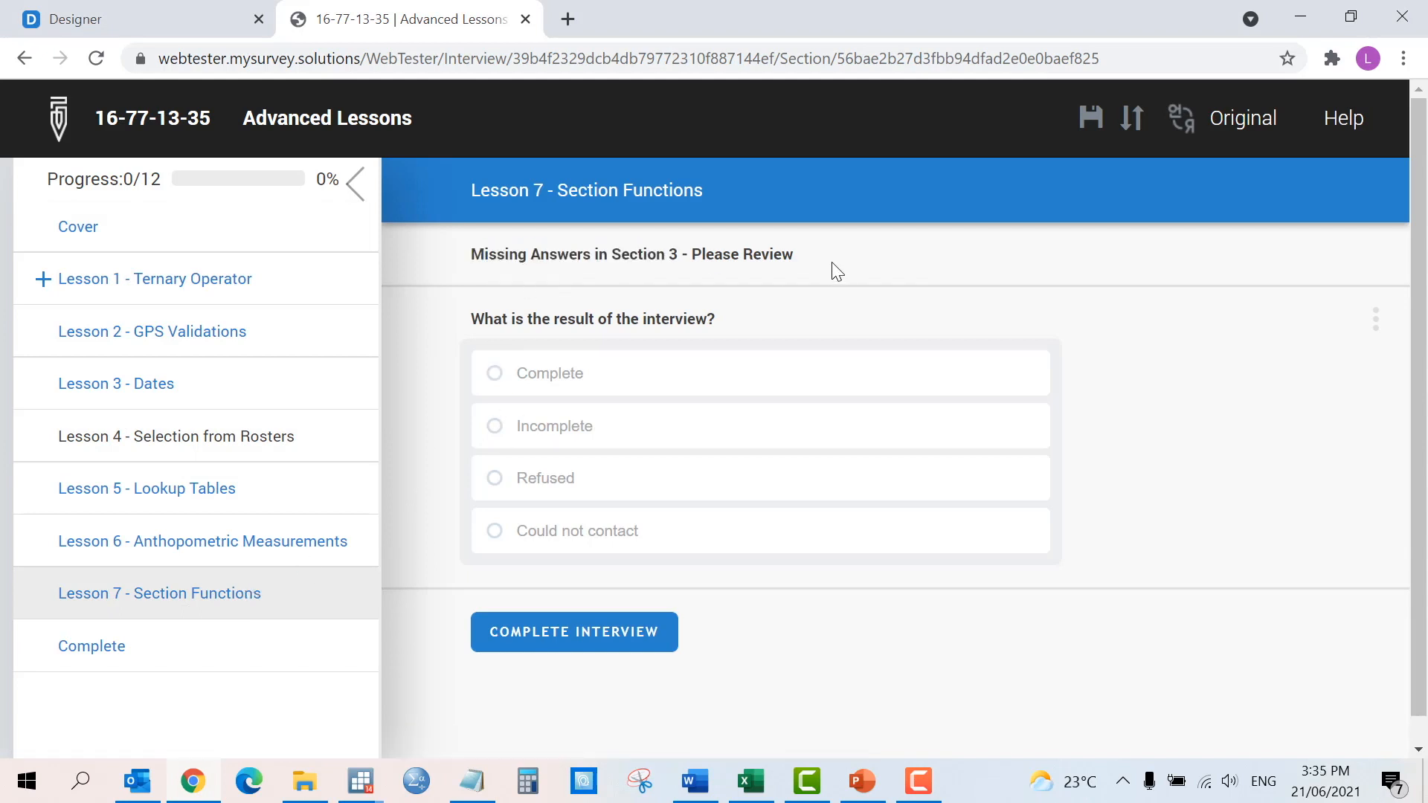
Step: Answer Lesson 3's date of birth question with the not-known codes for day, month and year, and reopen the Lesson 7 section
click(99, 388)
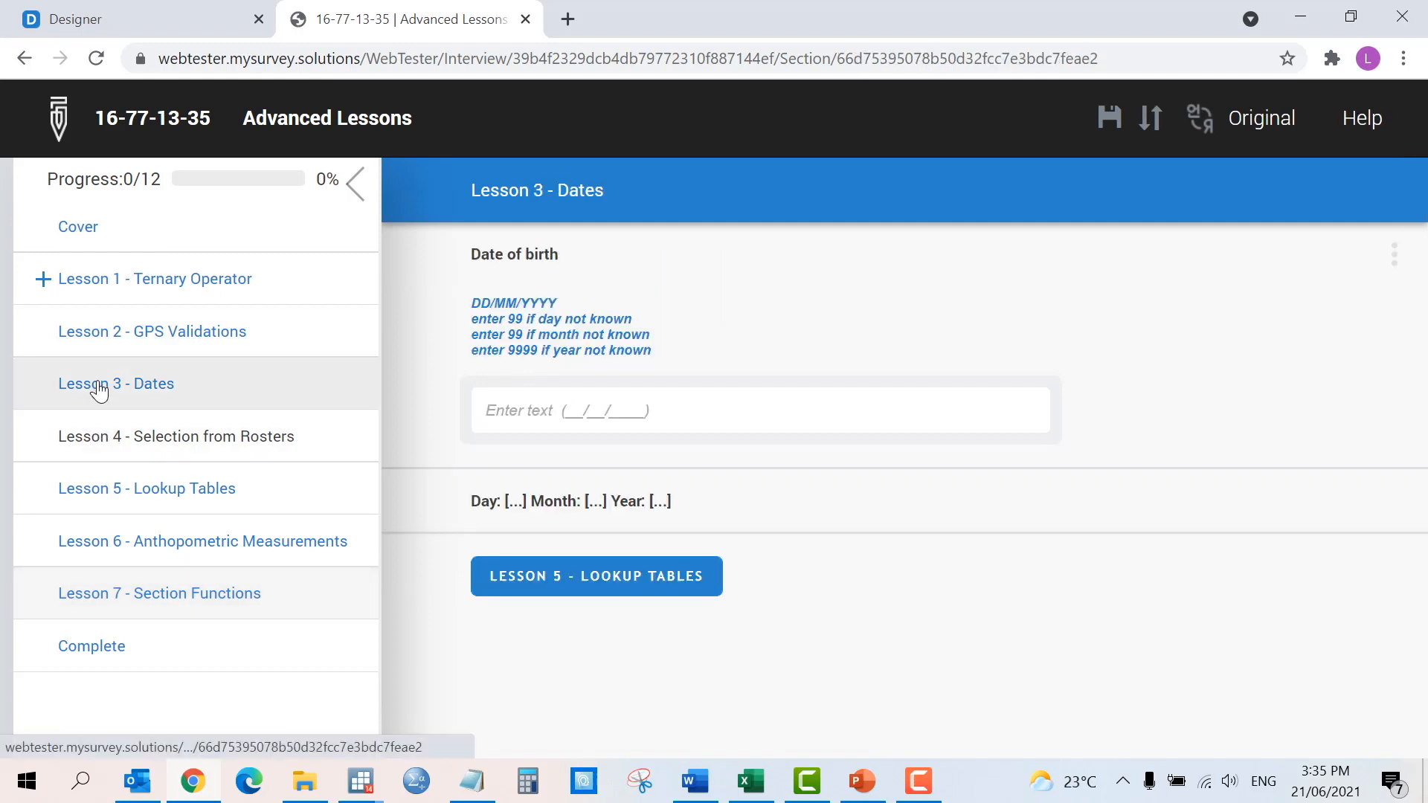
click(502, 411)
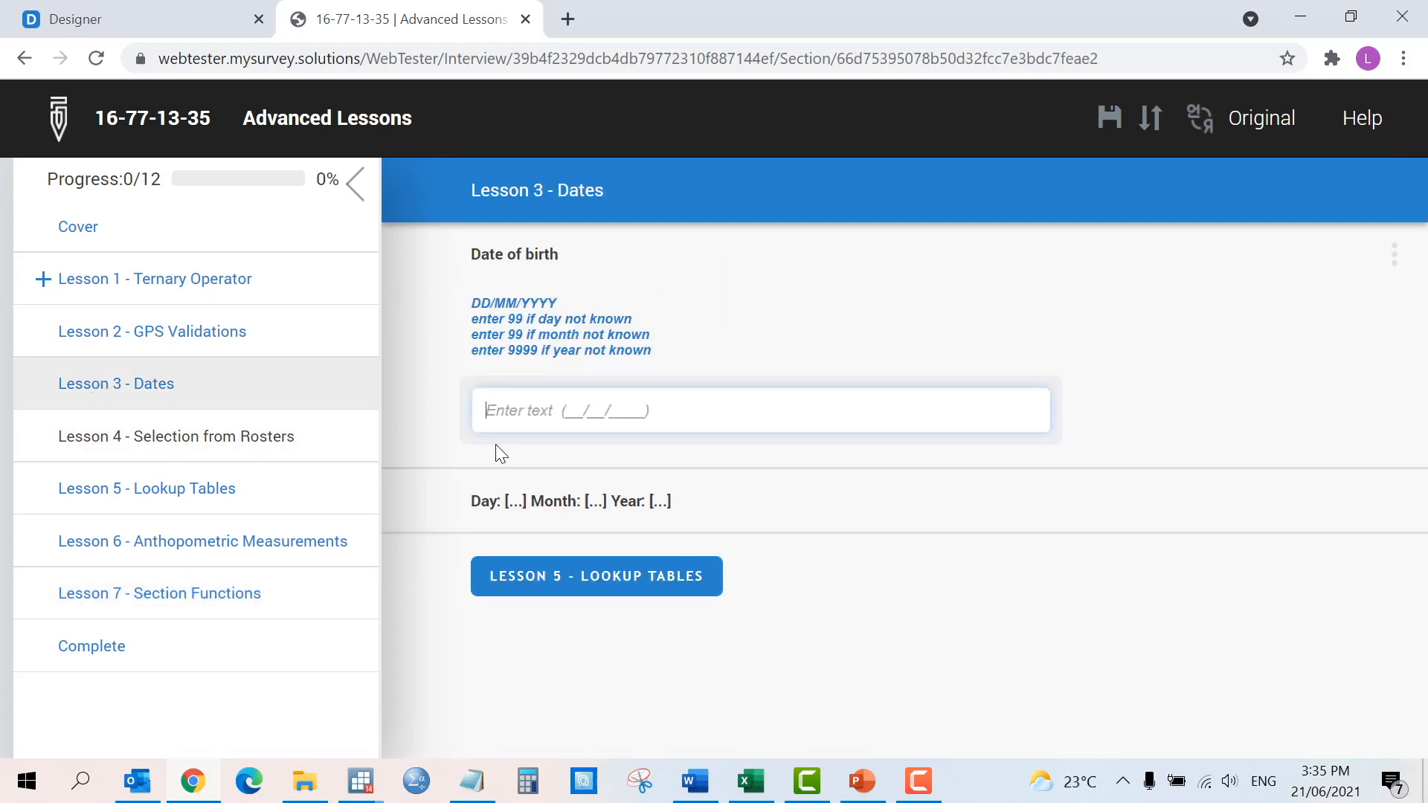
text(99/99/9999)
click(485, 480)
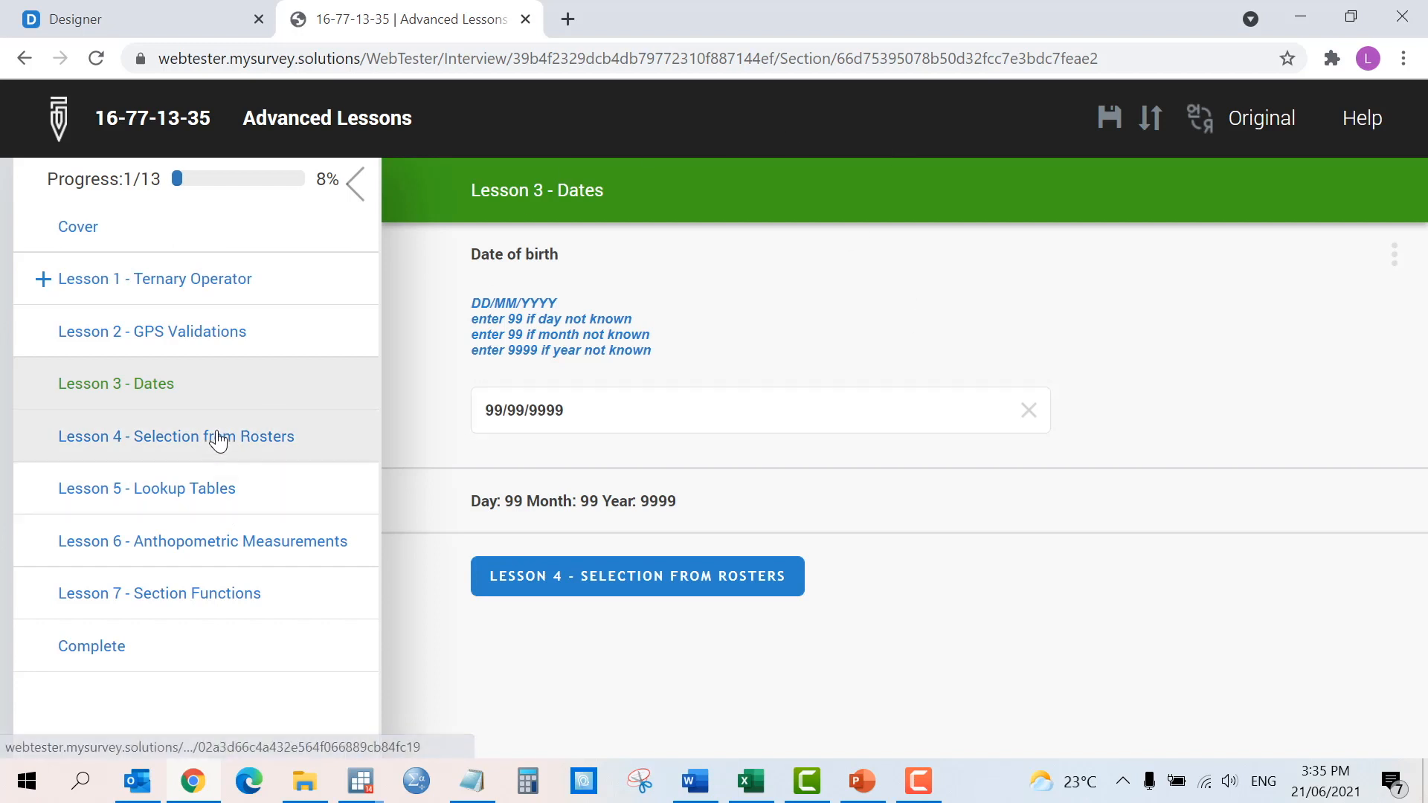
click(153, 592)
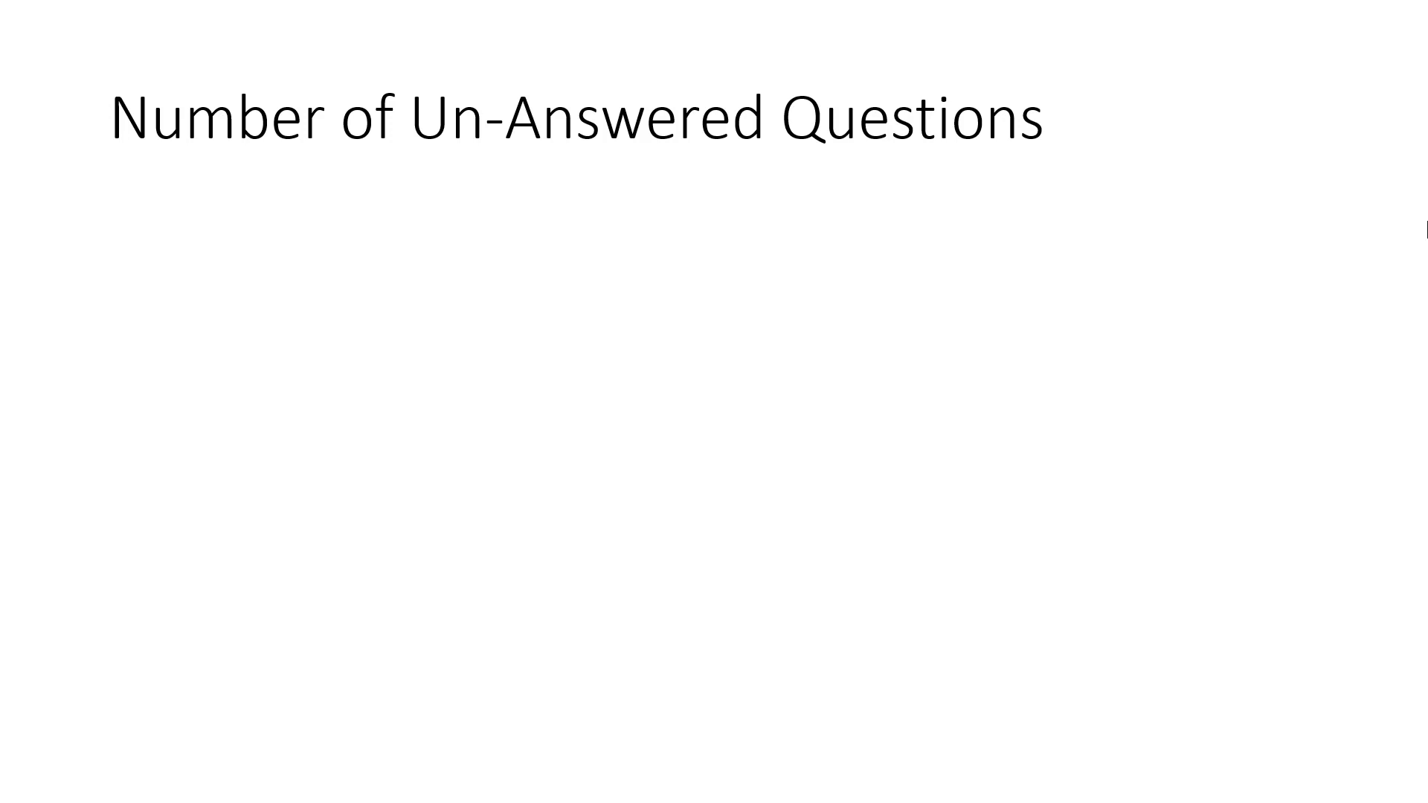
key(Right)
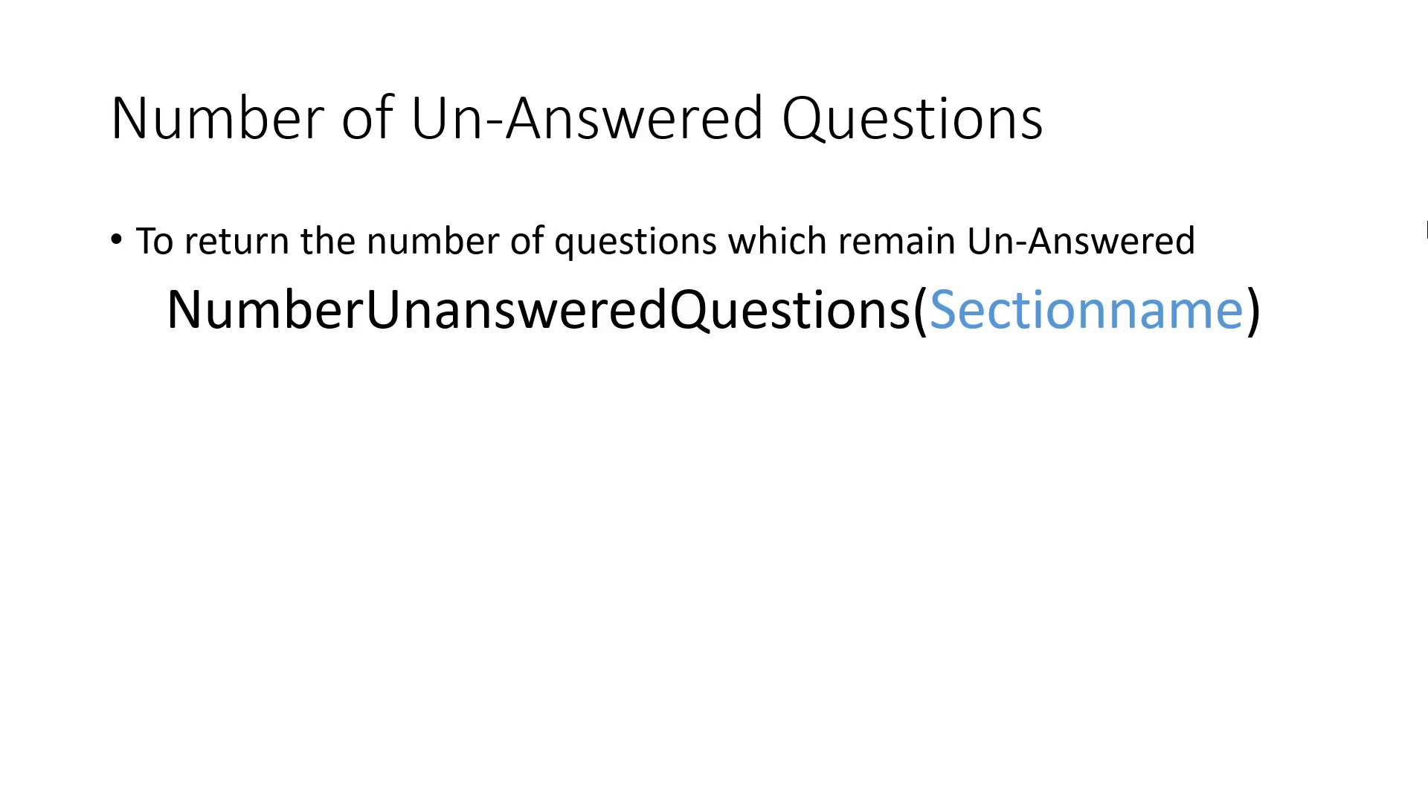
key(Right)
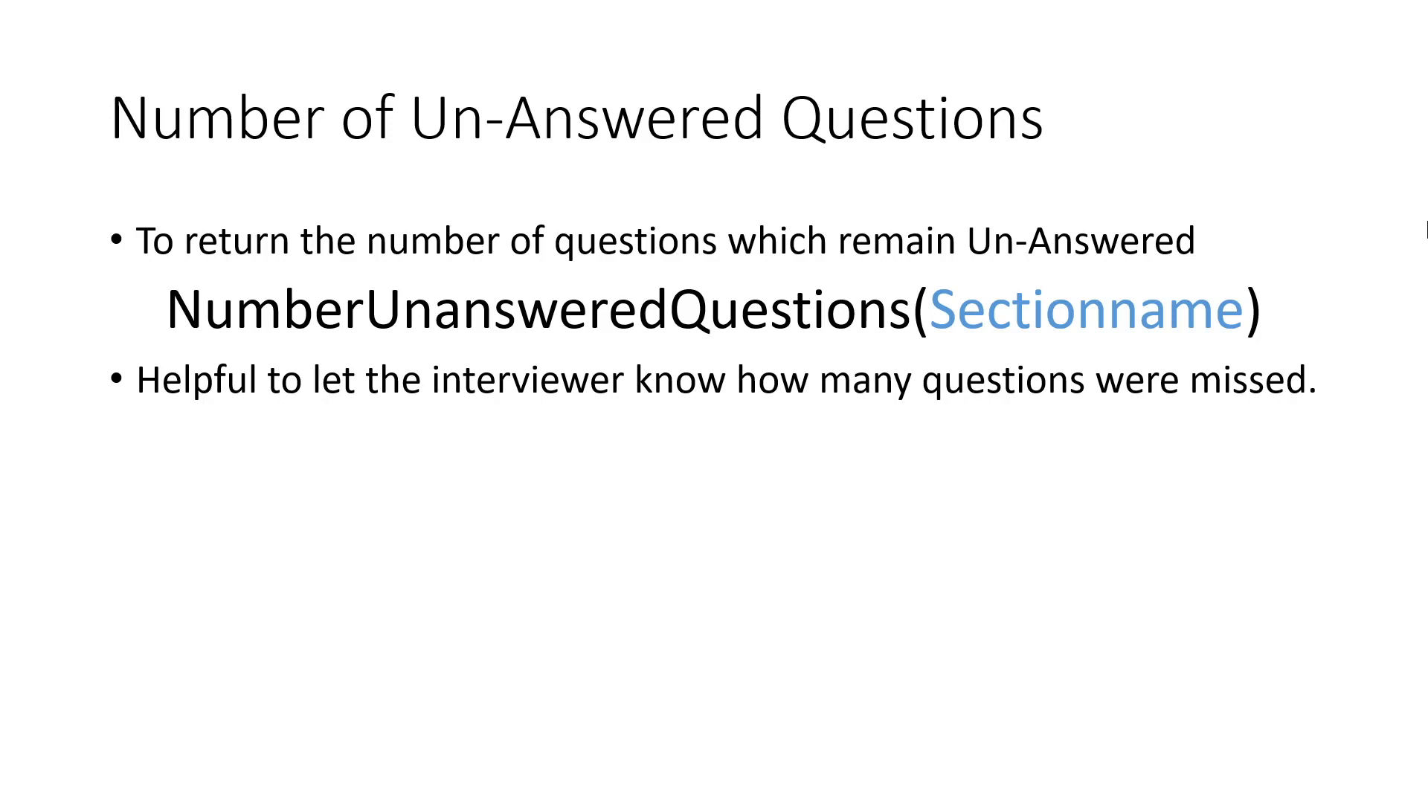
key(Right)
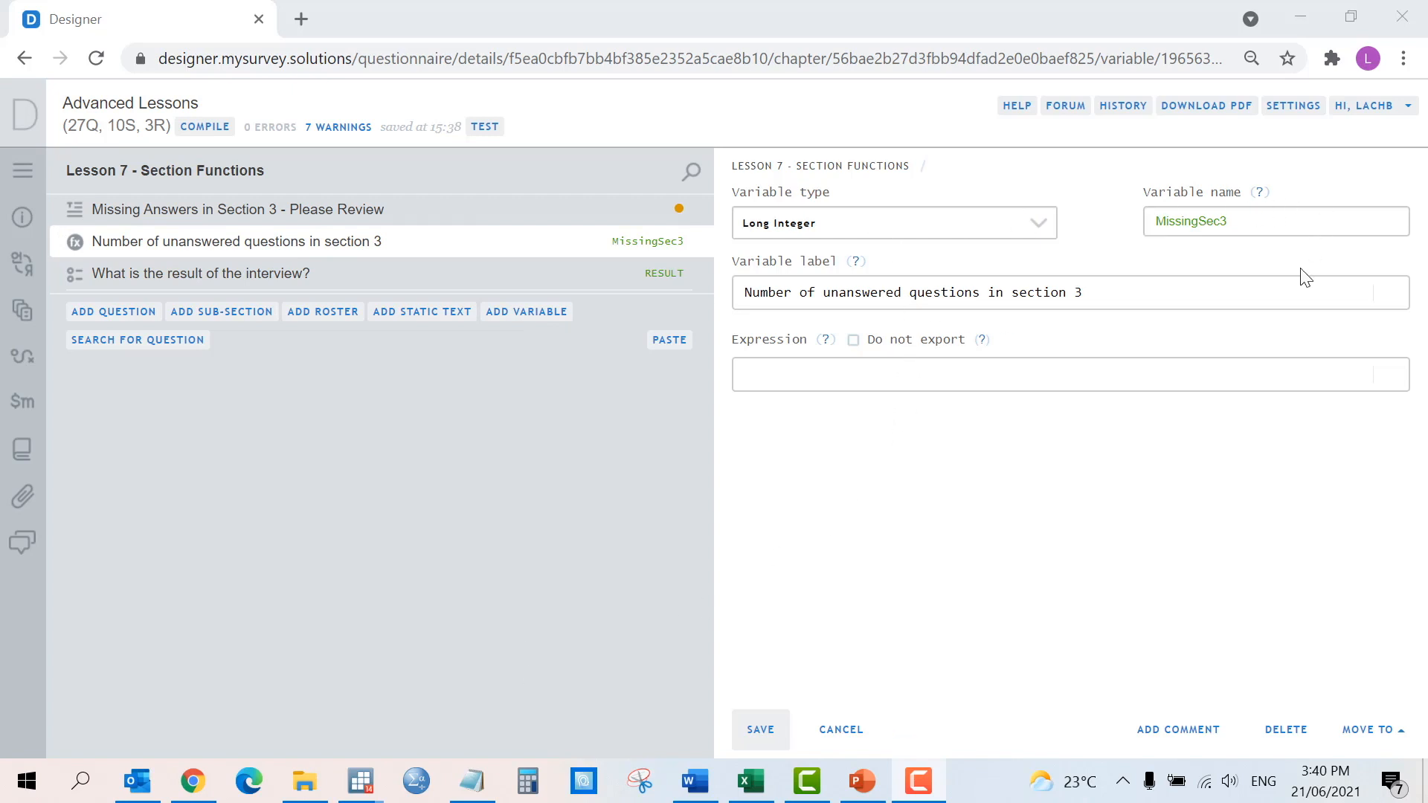
Step: Set the MissingSec3 variable's expression to NumberUnansweredQuestions(Sec3) in the Designer and save it
click(773, 374)
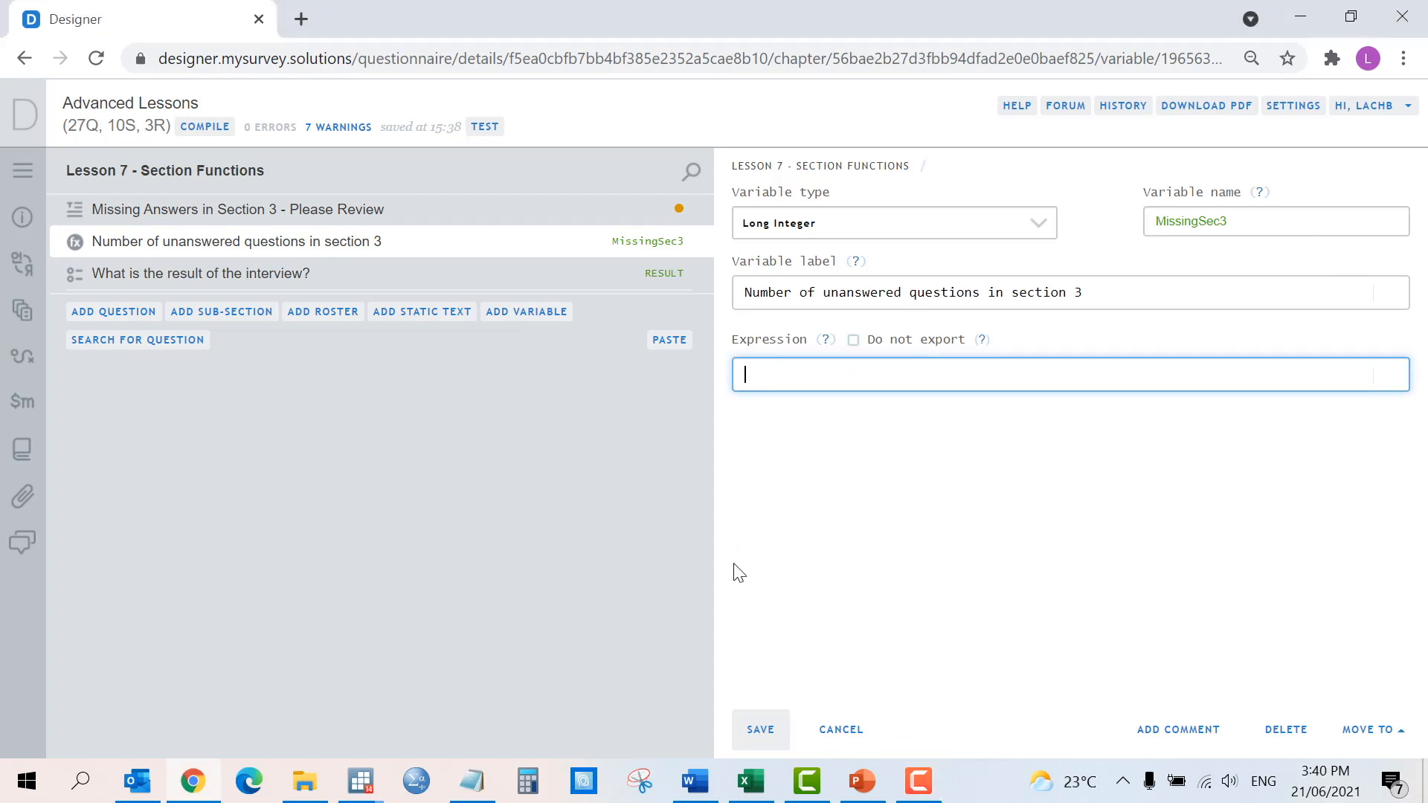
text(NumberU)
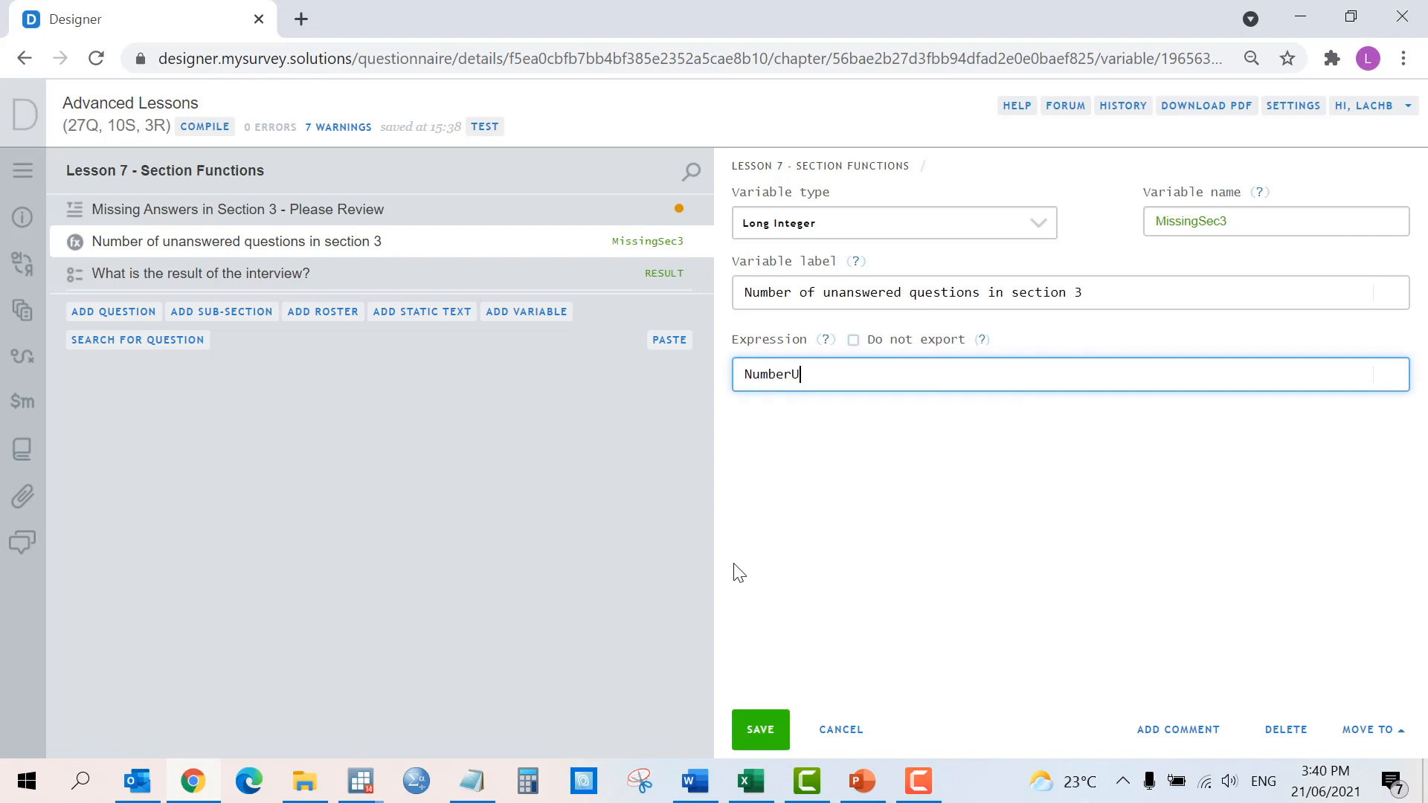
text(nansweredQuestions(S)
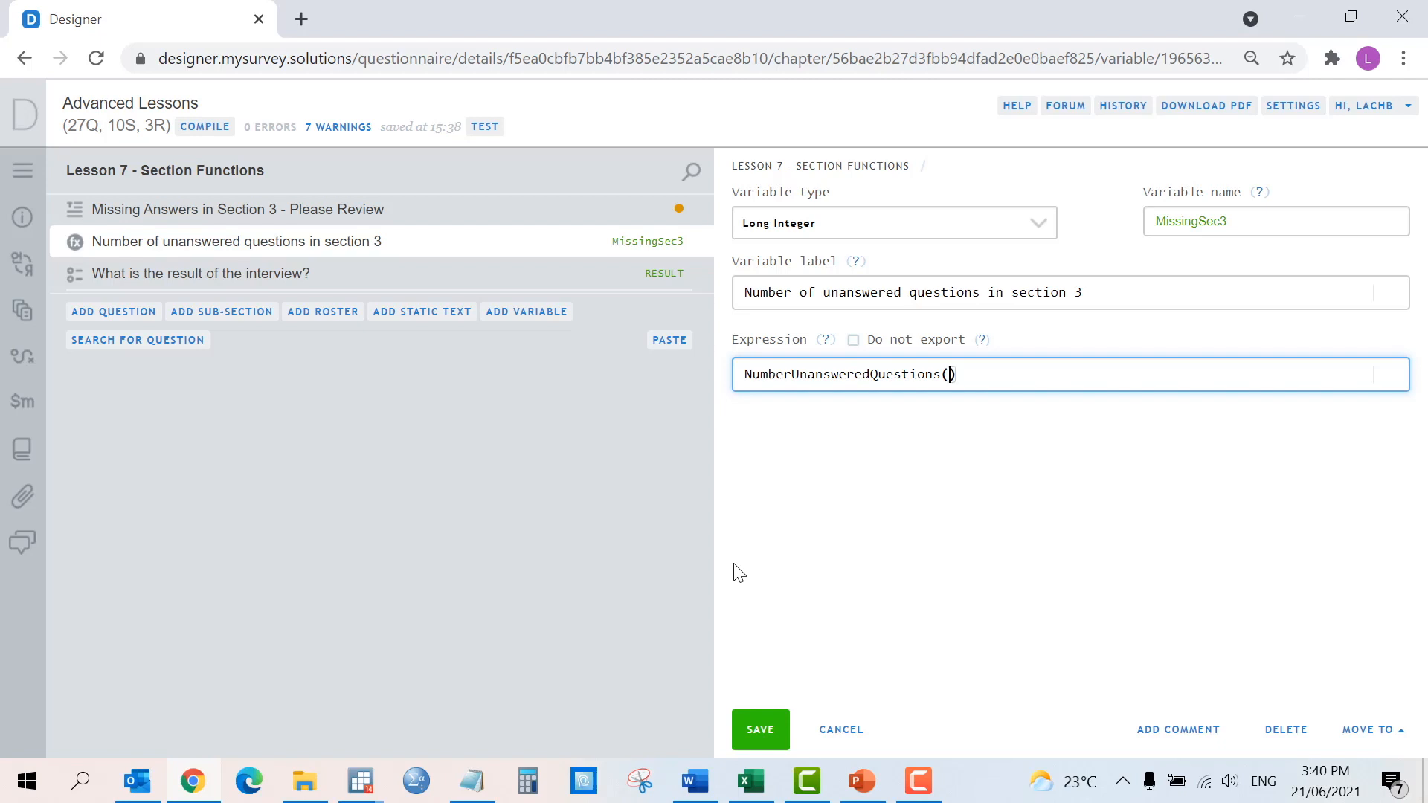
text(ec)
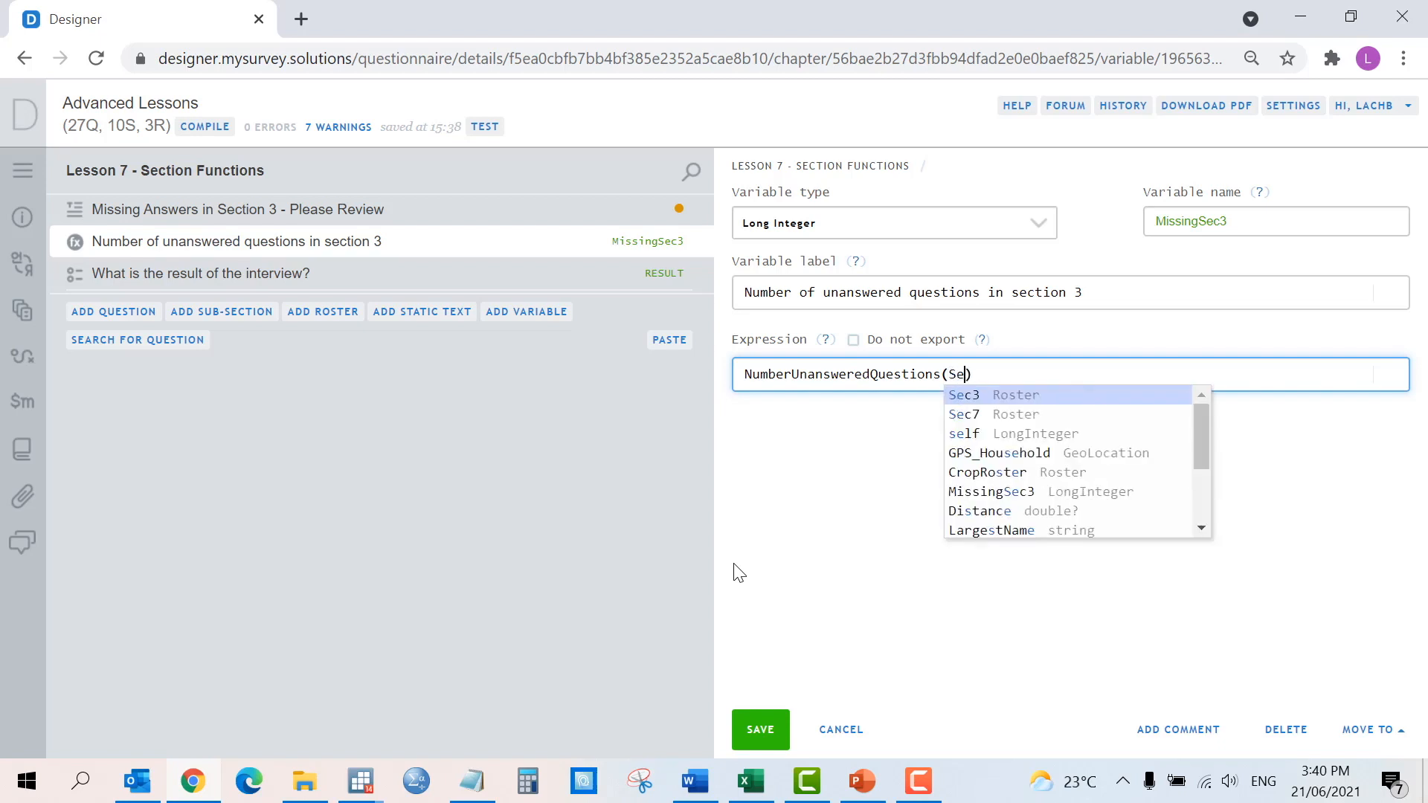
key(Escape)
key(BackSpace)
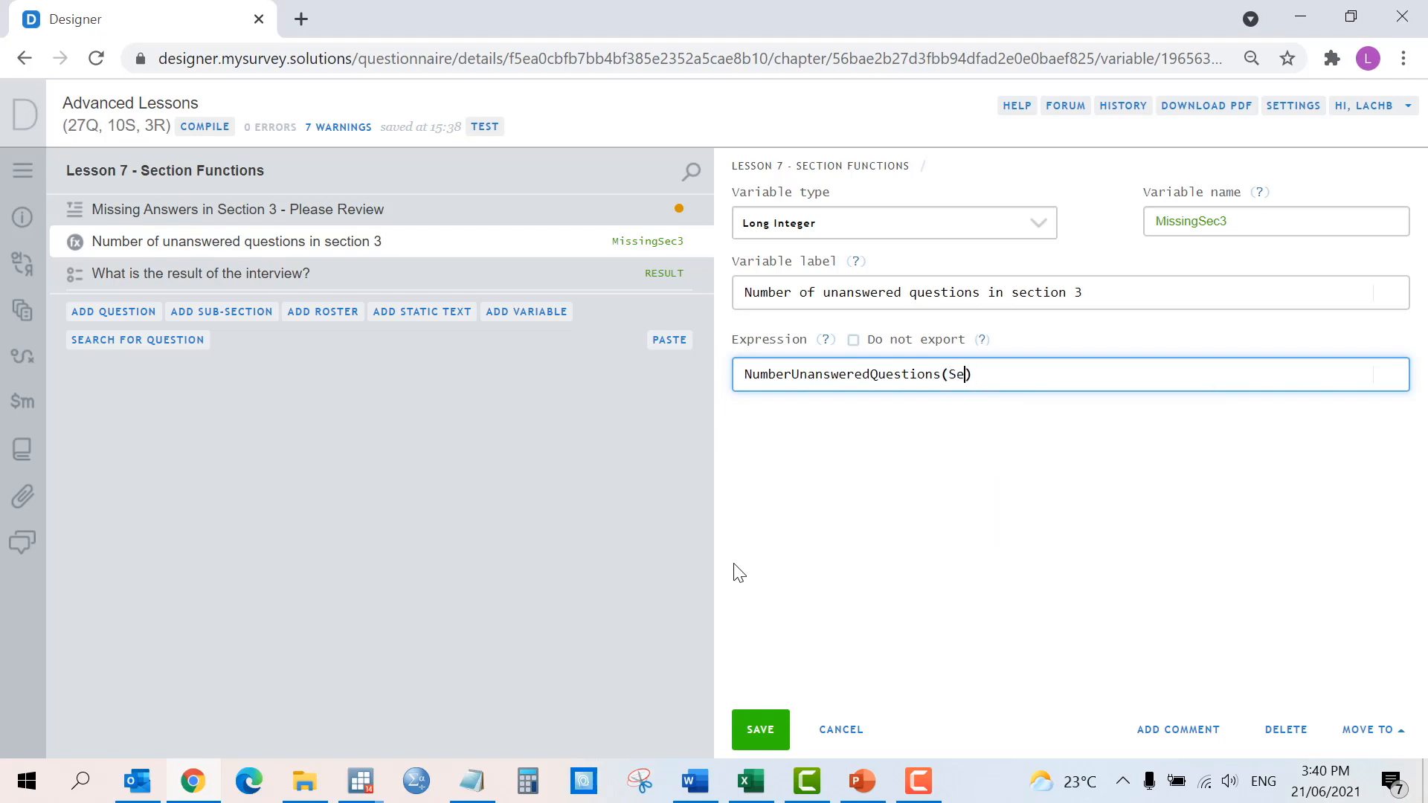
text(c3)
click(759, 730)
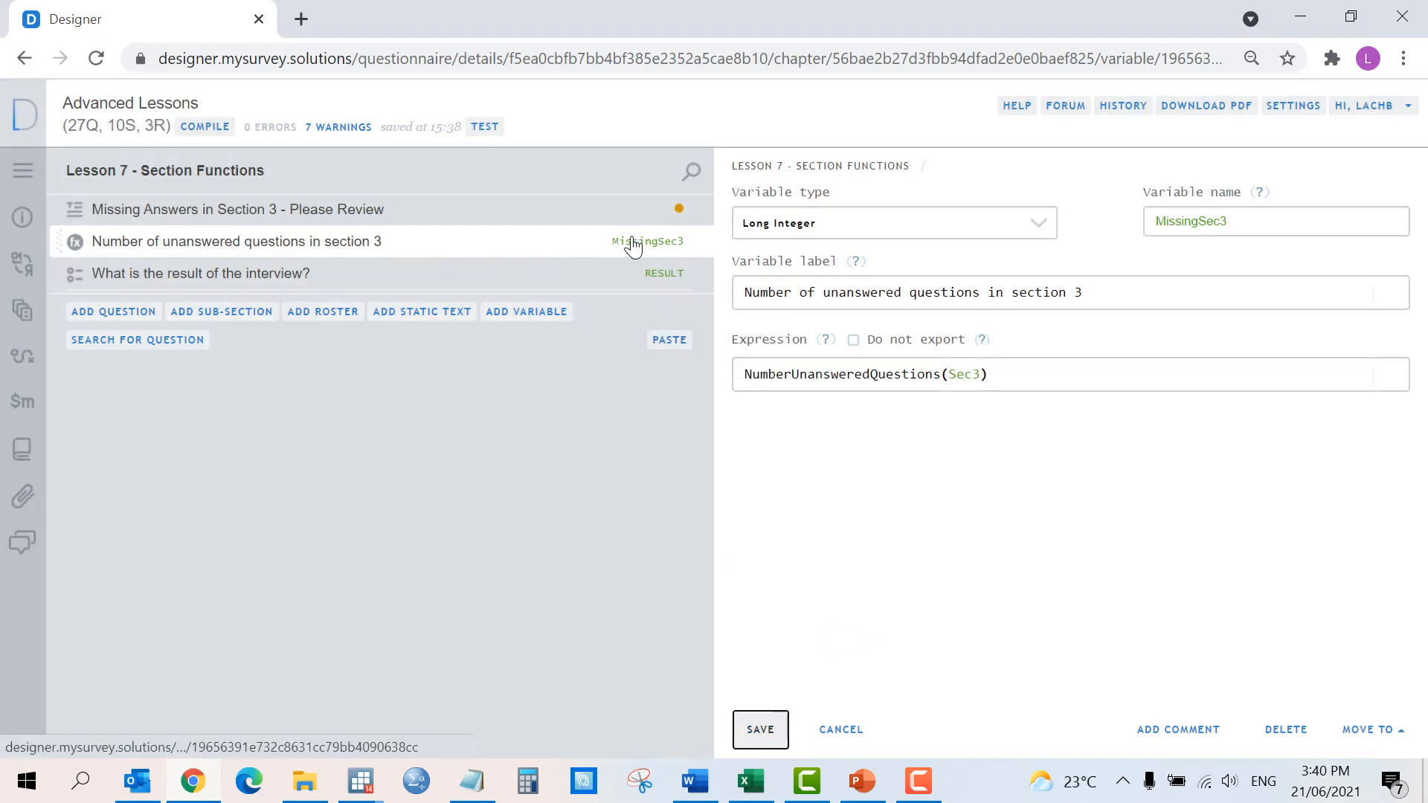
Step: Append "there are currently %MissingSec3% questions which have not been answered." to the "Missing Answers in Section 3 - Please Review" static text and save it
click(208, 216)
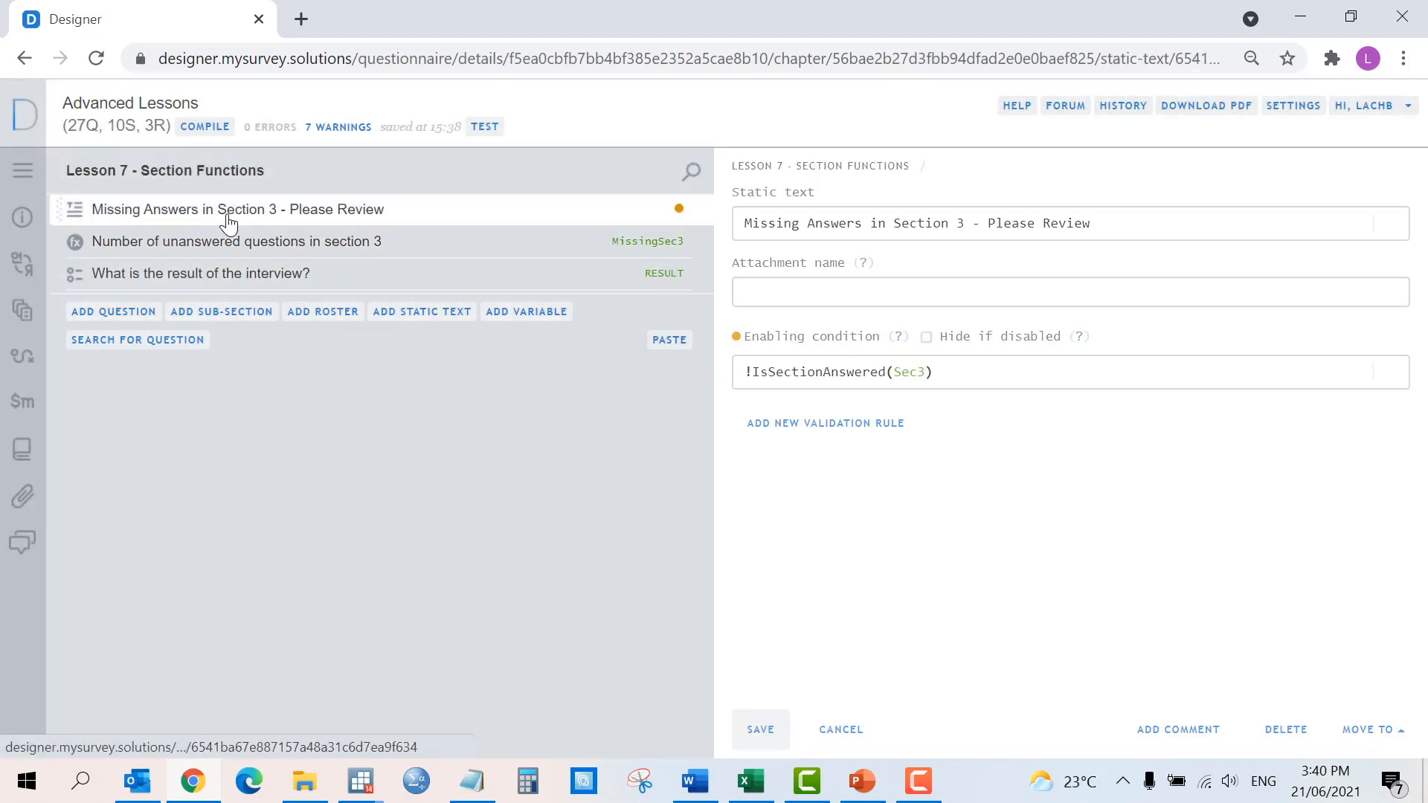
click(1118, 223)
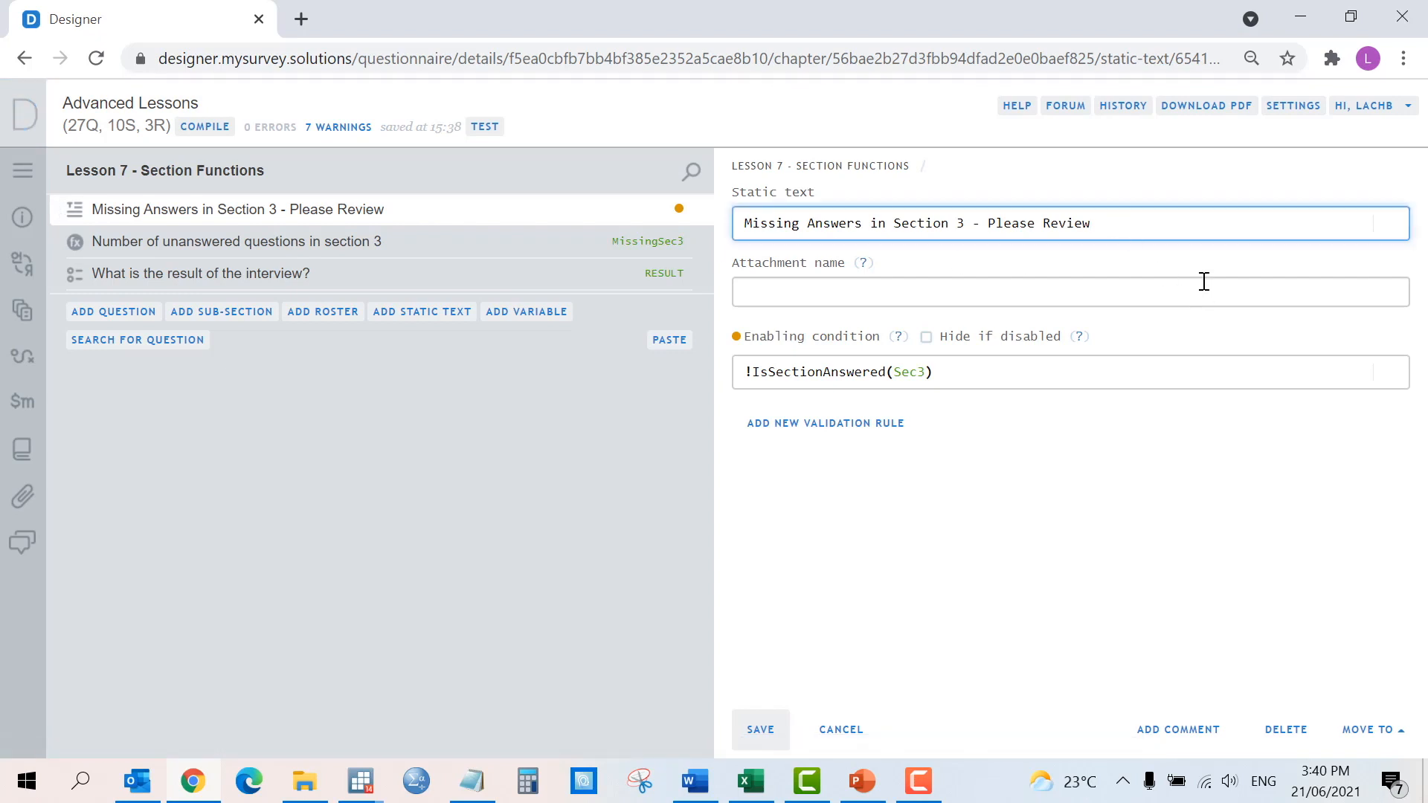
text(. )
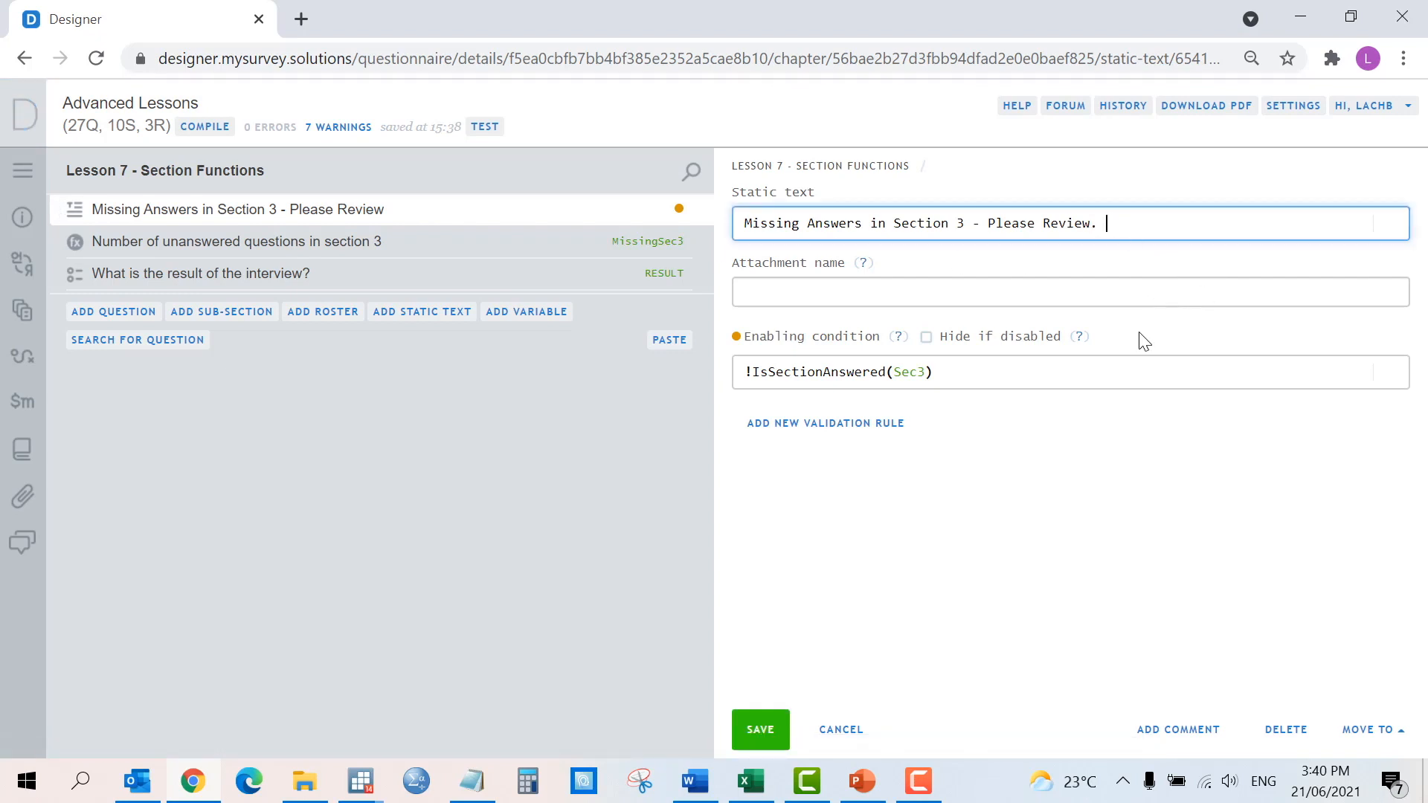
key(BackSpace)
key(BackSpace)
text( there are currently %Miss)
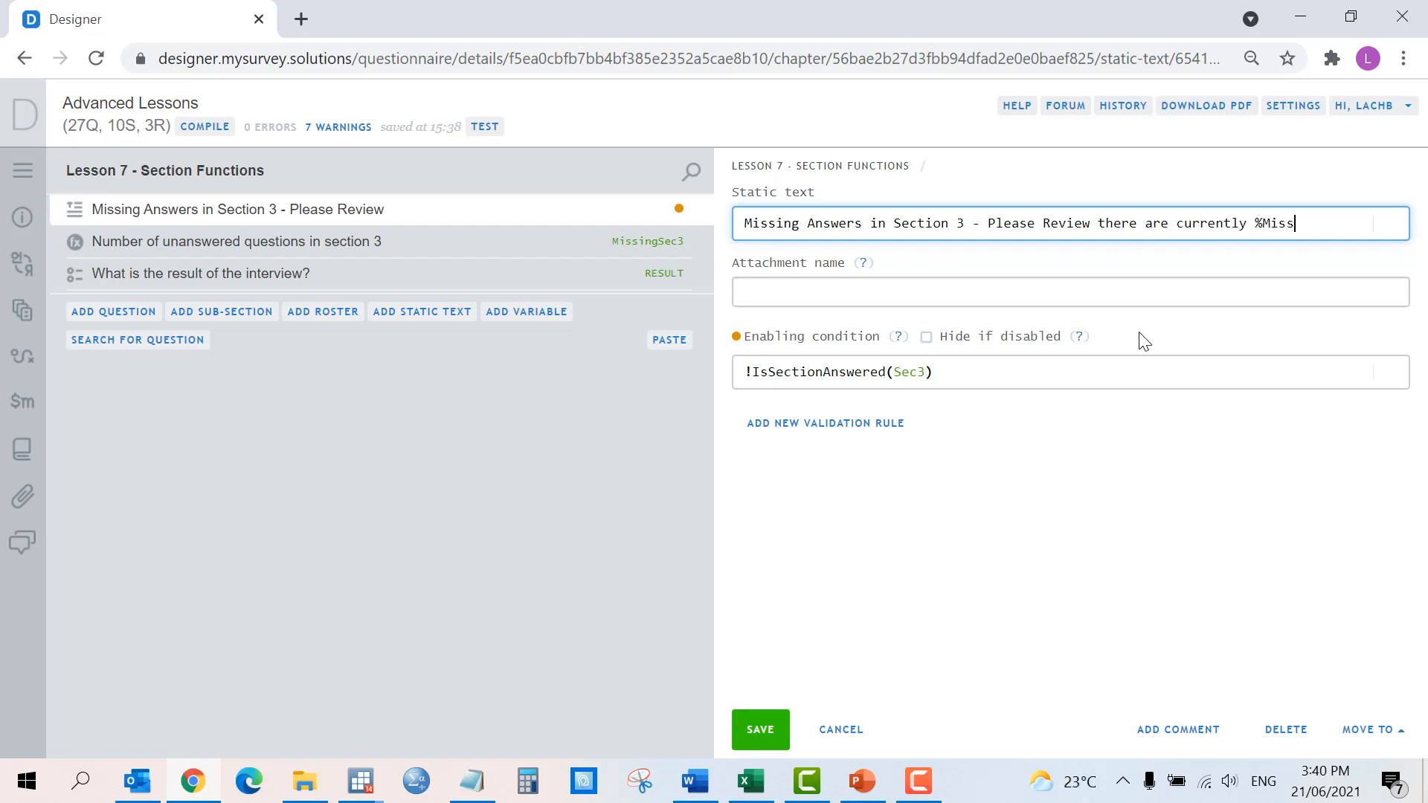
text(ingSec)
text(3% An)
key(BackSpace)
key(BackSpace)
text(questions which h)
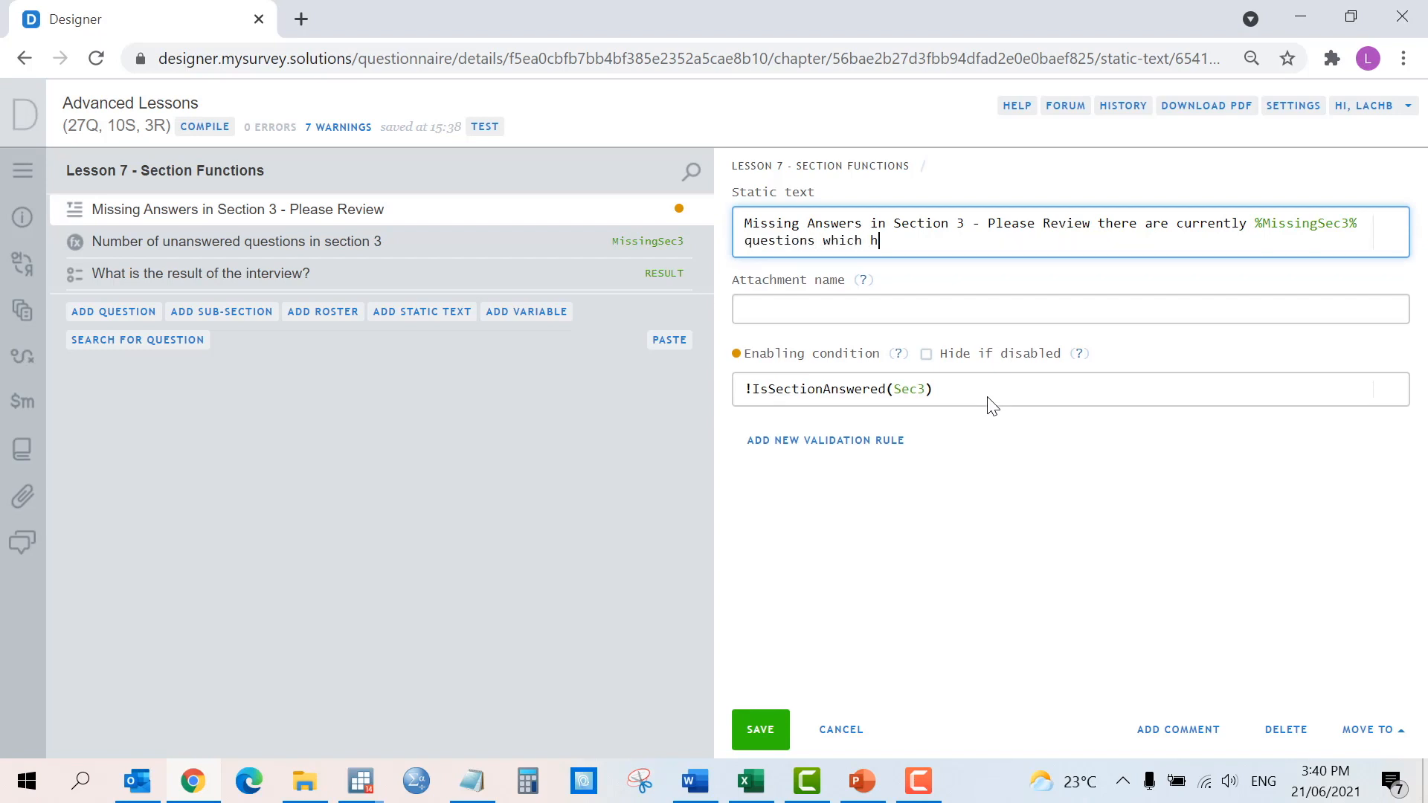
text(ave not been answered.)
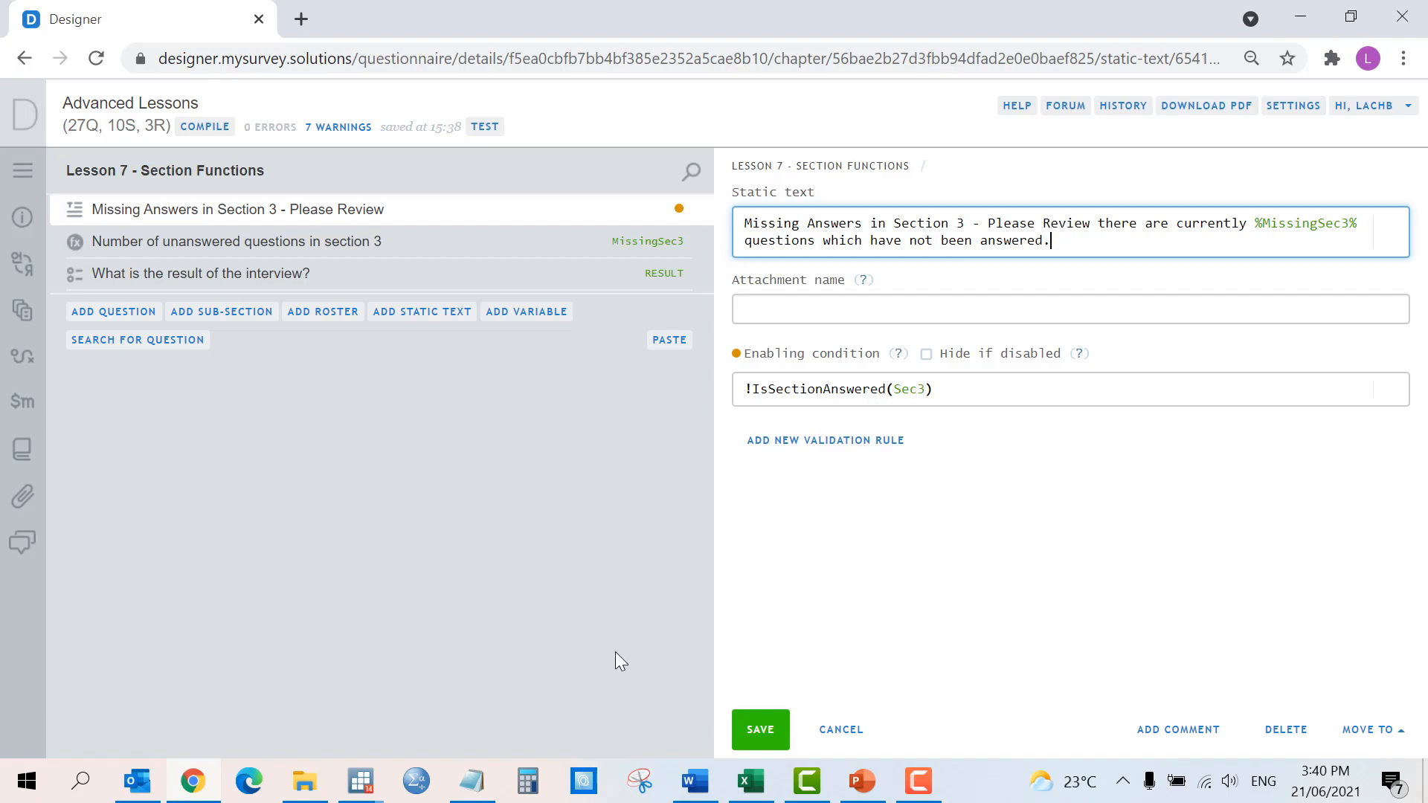
click(758, 730)
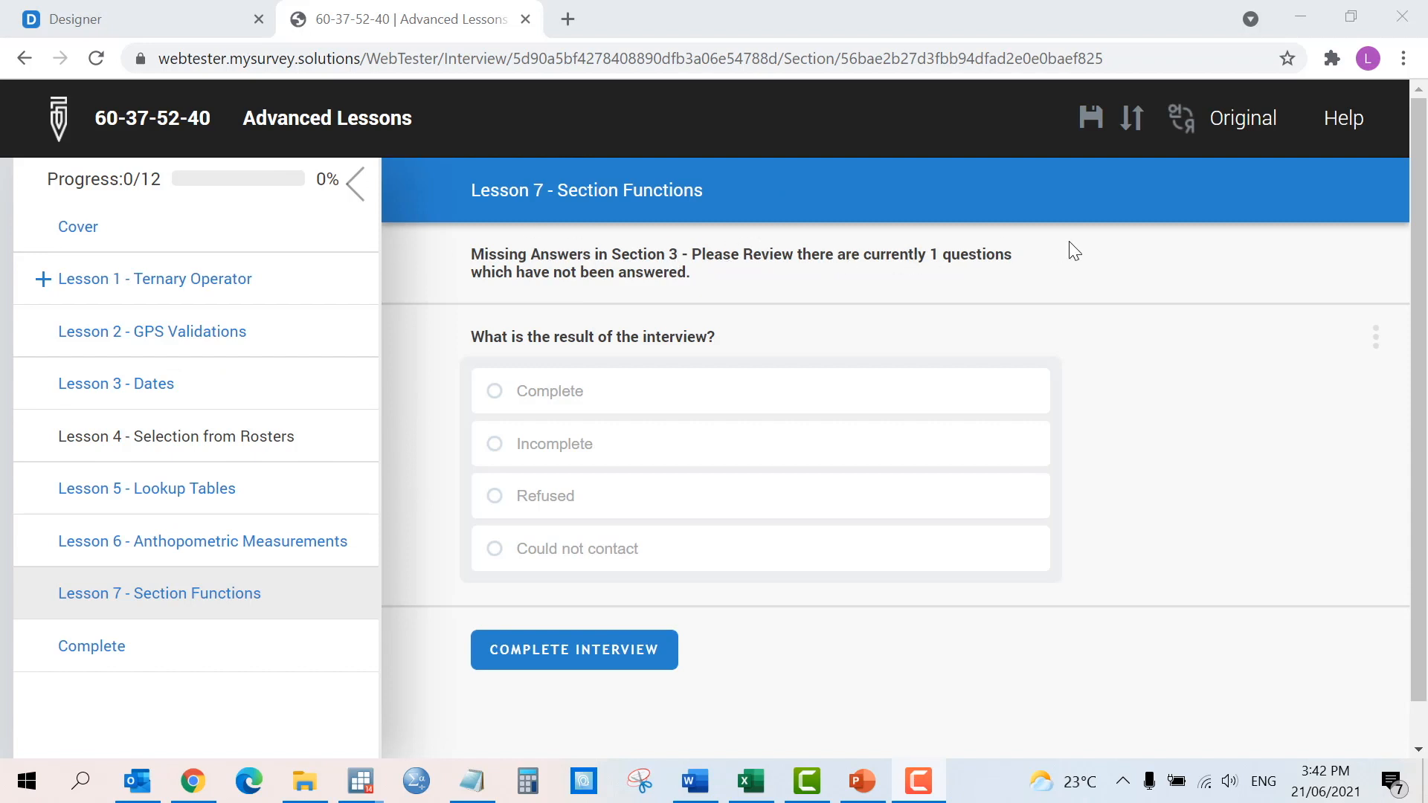
Step: In the web tester interview, review the questions in "Lesson 3 - Dates" and return to "Lesson 7 - Section Functions" to check the static text
click(60, 379)
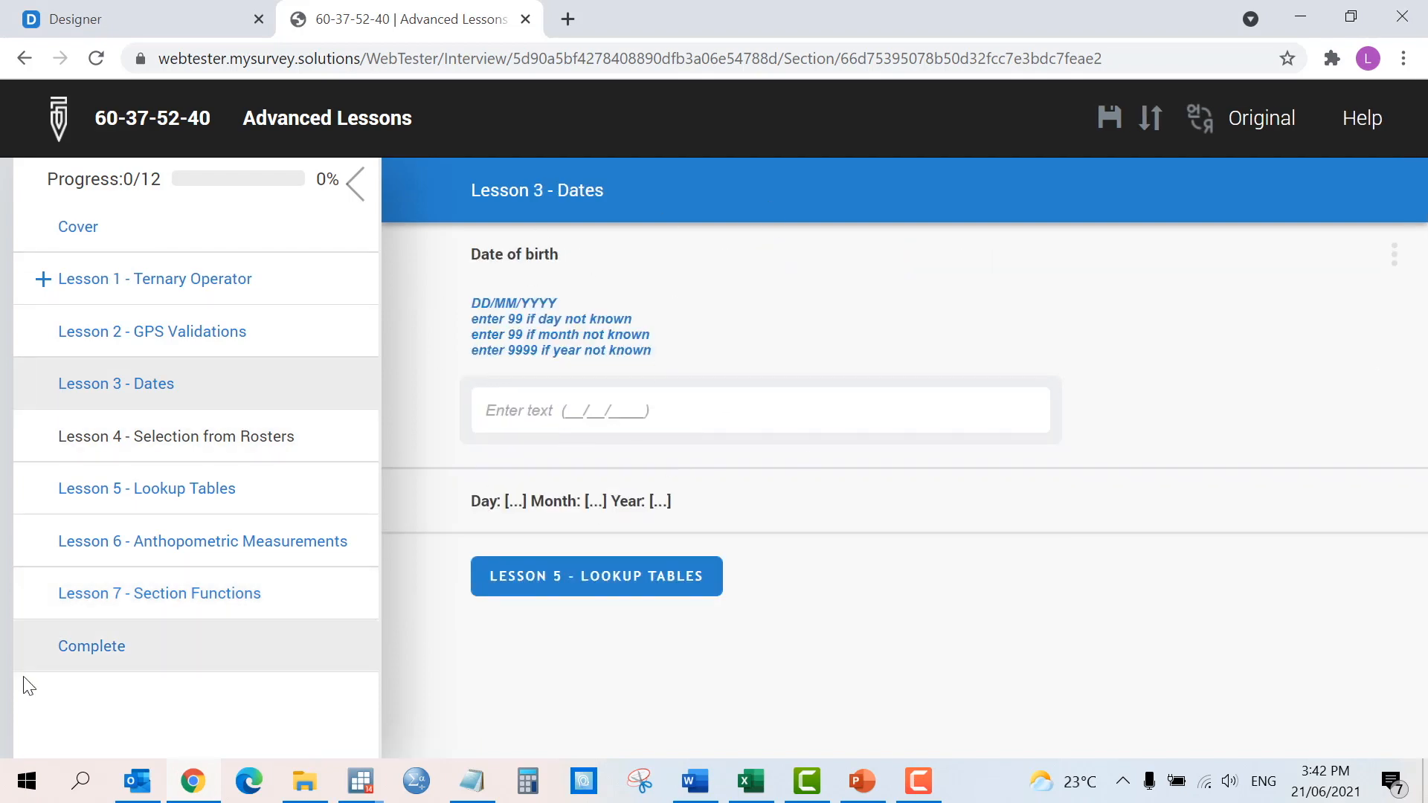
click(127, 620)
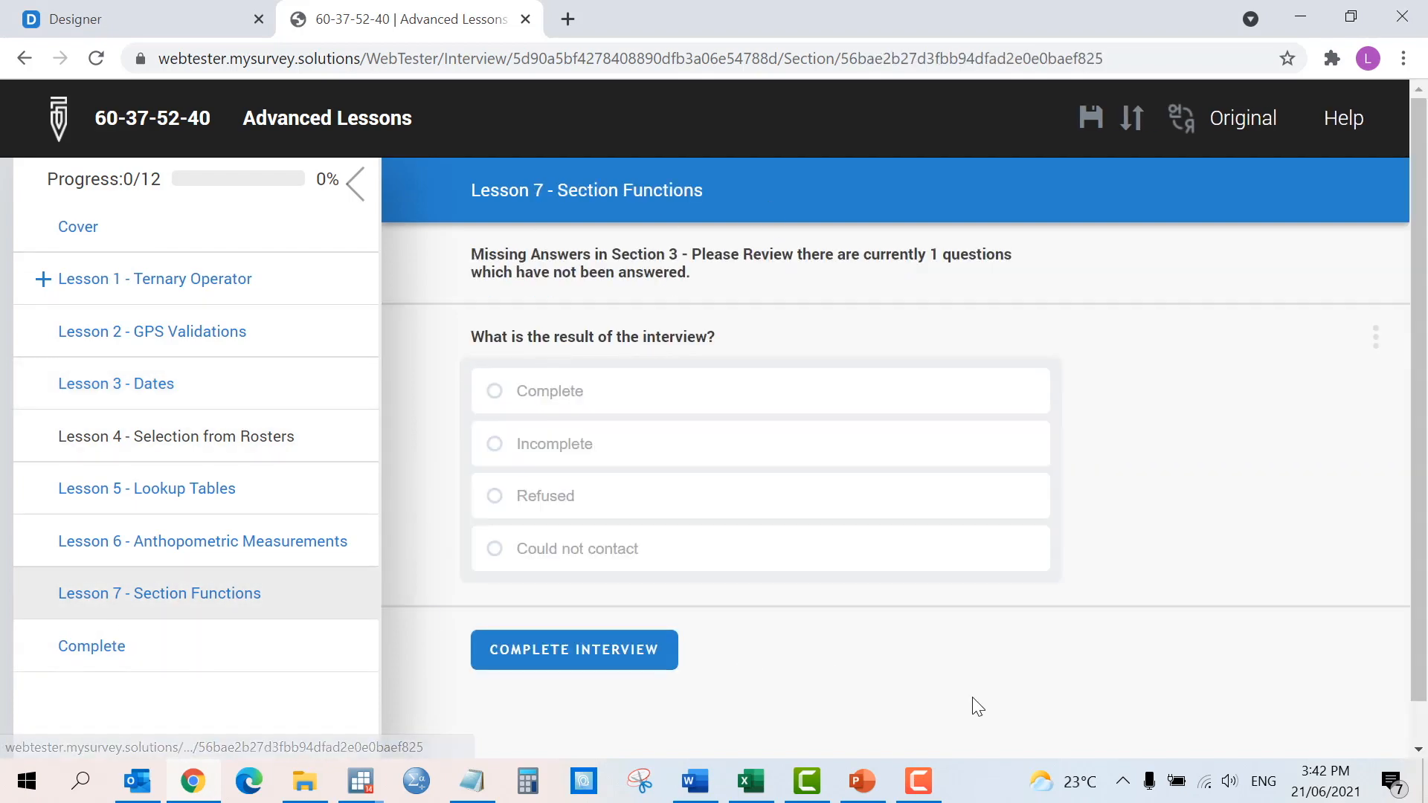